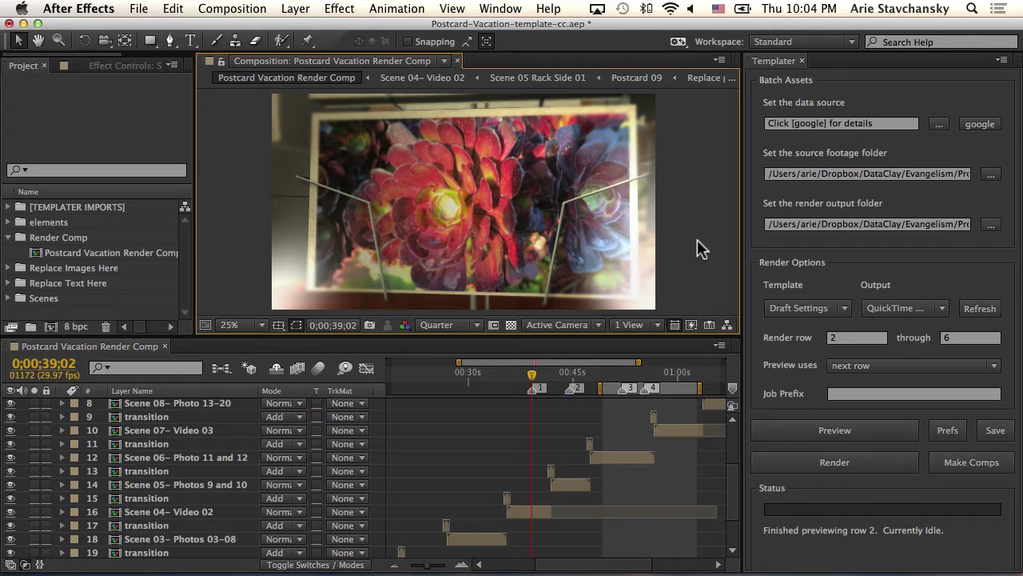
# - Play the vacation slideshow video, then browse into the assets folder for the source footage folder
pyautogui.press('super+Tab')
pyautogui.press('super+Tab')
pyautogui.press('super+Tab')
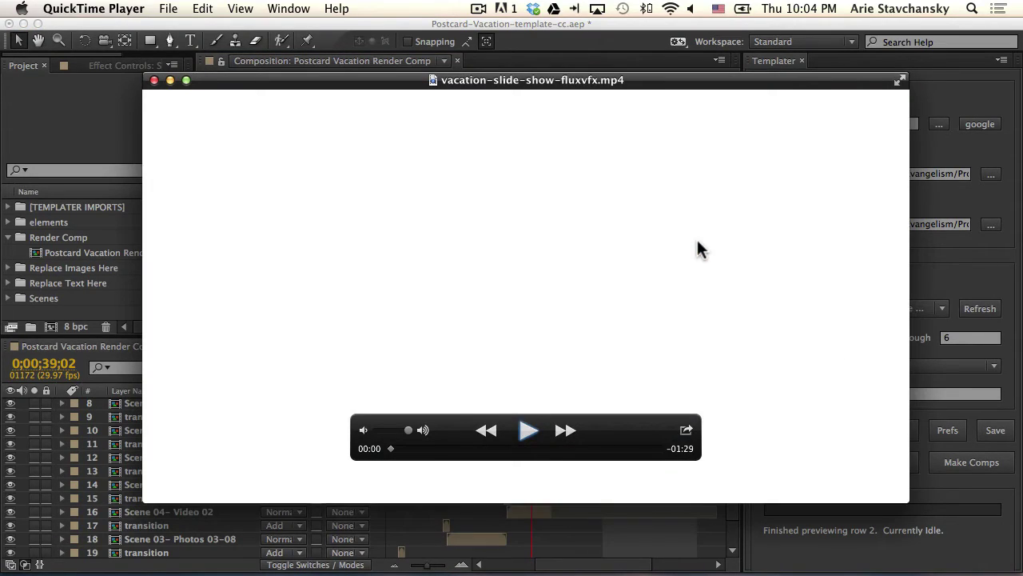
pyautogui.press('space')
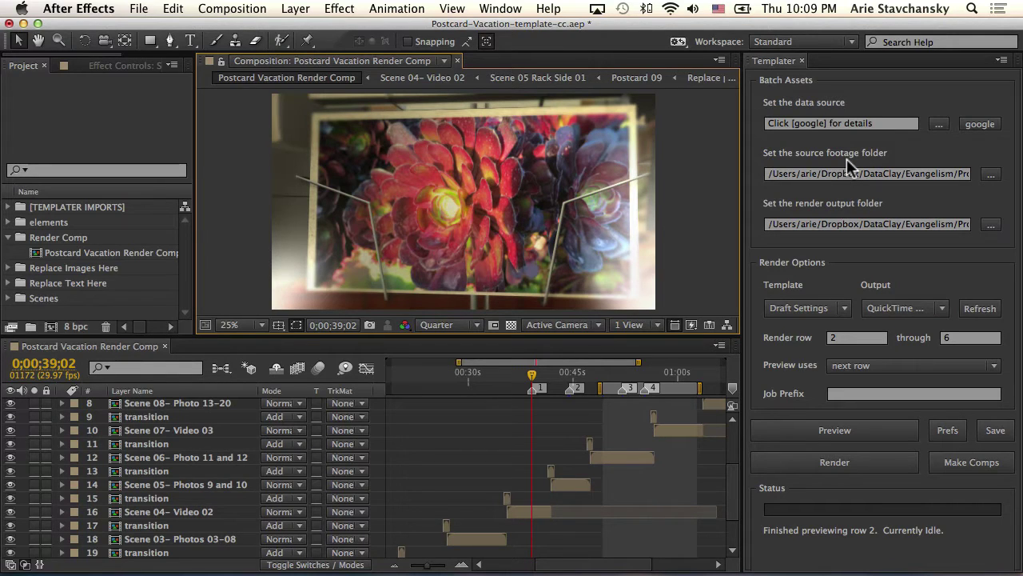
pyautogui.click(988, 178)
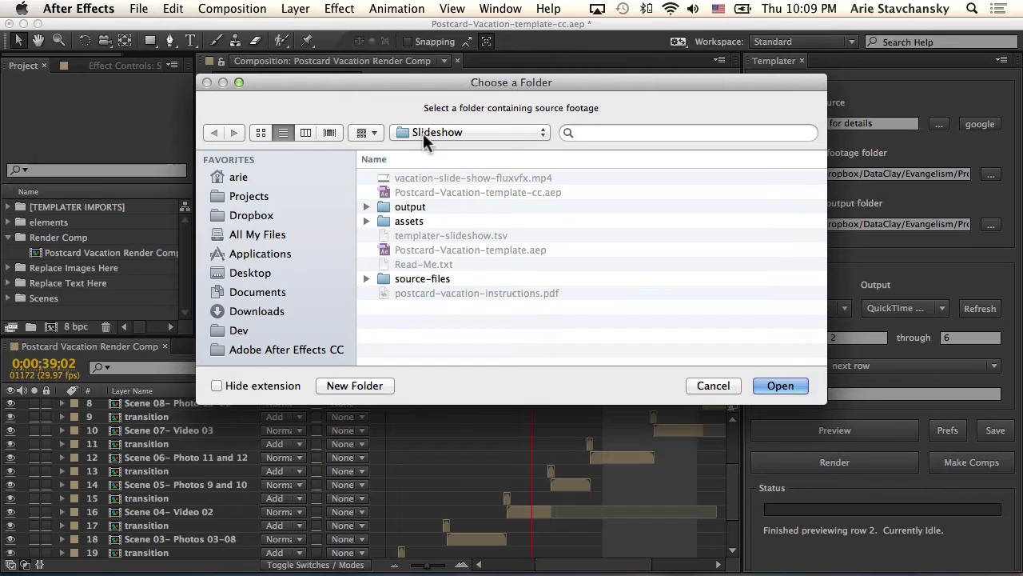
pyautogui.doubleClick(386, 219)
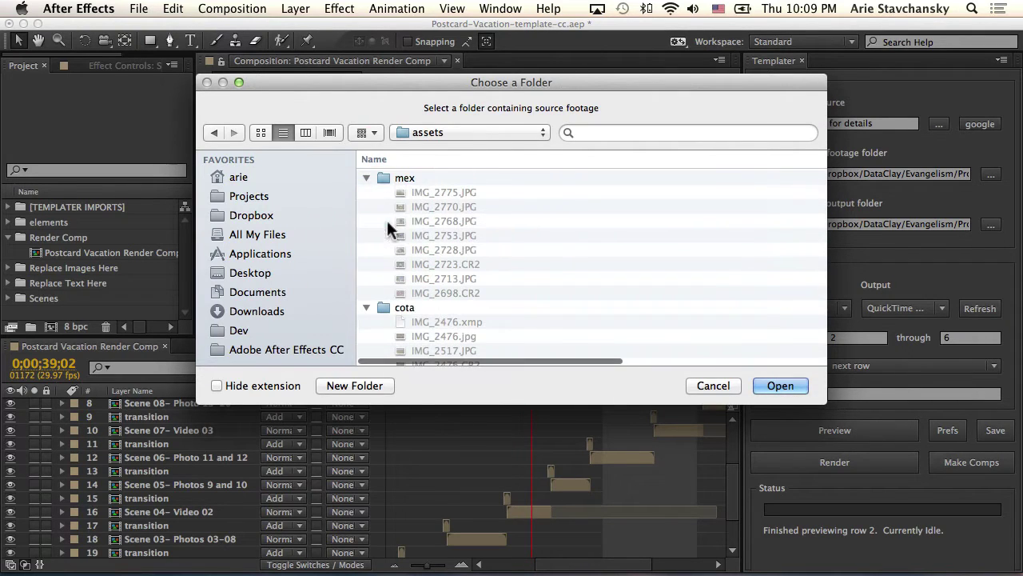
# - Inspect the images in the mex, cota and sd folders, then view the spreadsheet
pyautogui.click(367, 177)
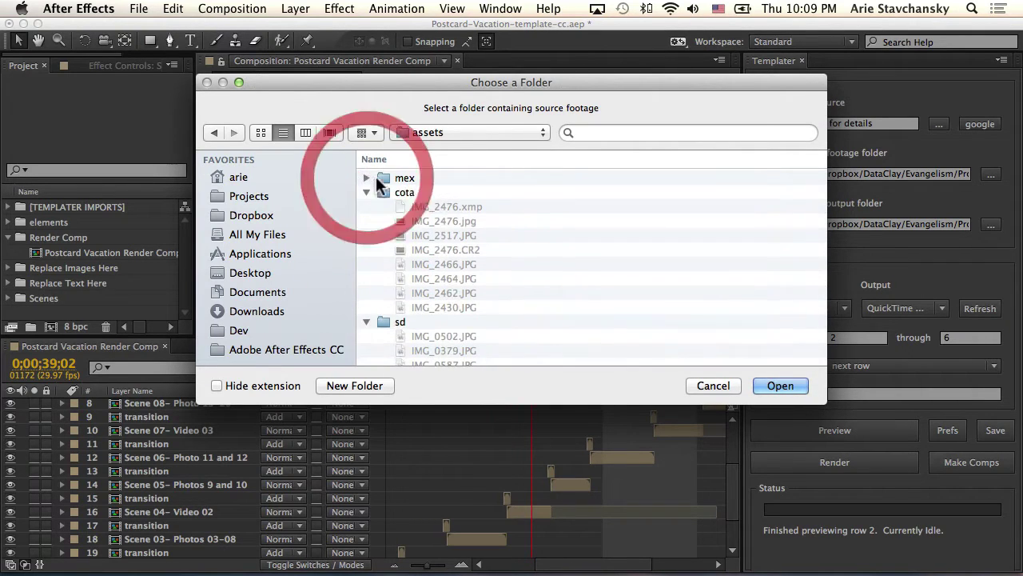
pyautogui.click(366, 192)
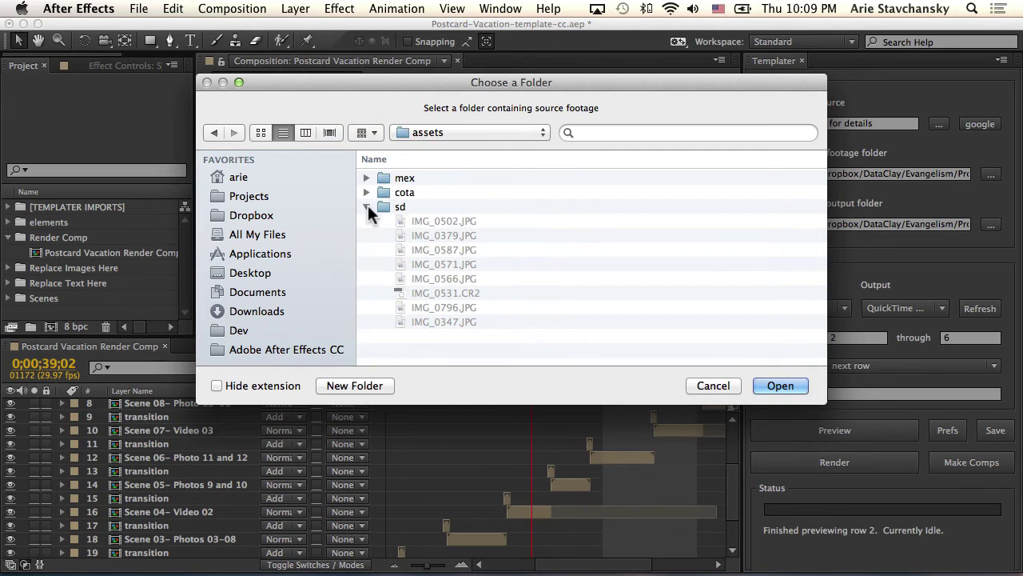
pyautogui.click(368, 206)
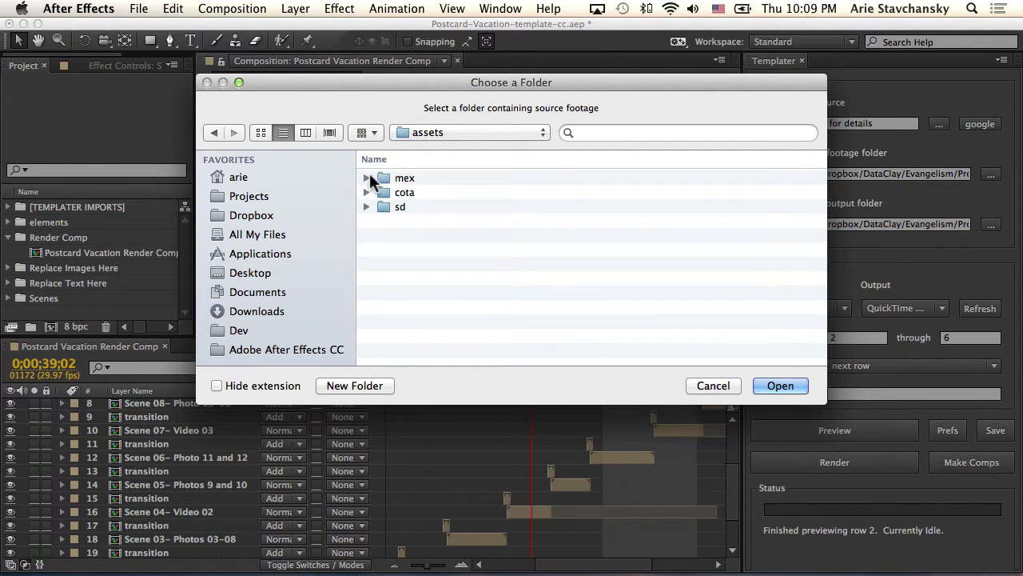
pyautogui.click(367, 177)
pyautogui.scroll(-1, 401, 278)
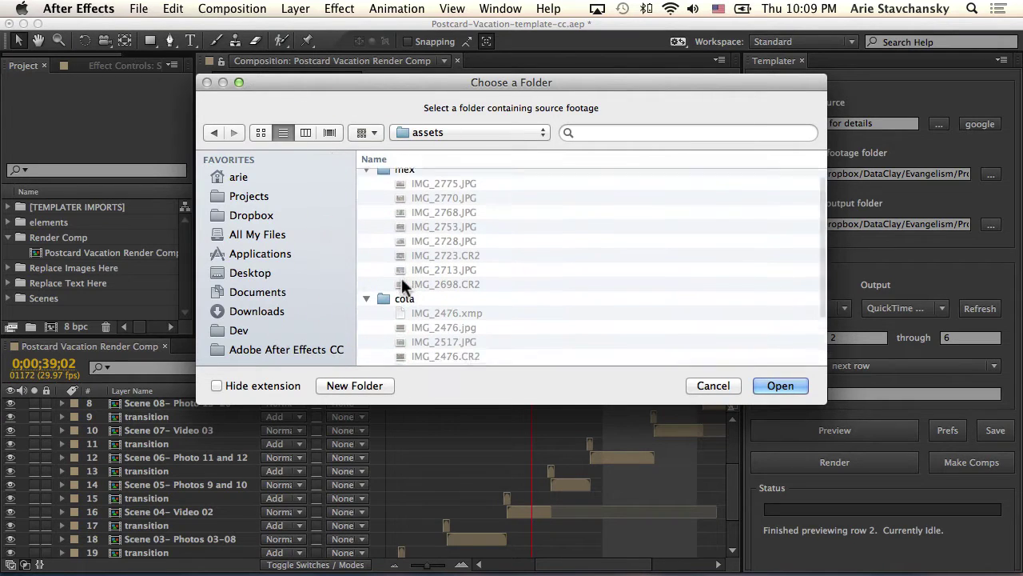
pyautogui.scroll(-2, 402, 278)
pyautogui.click(367, 357)
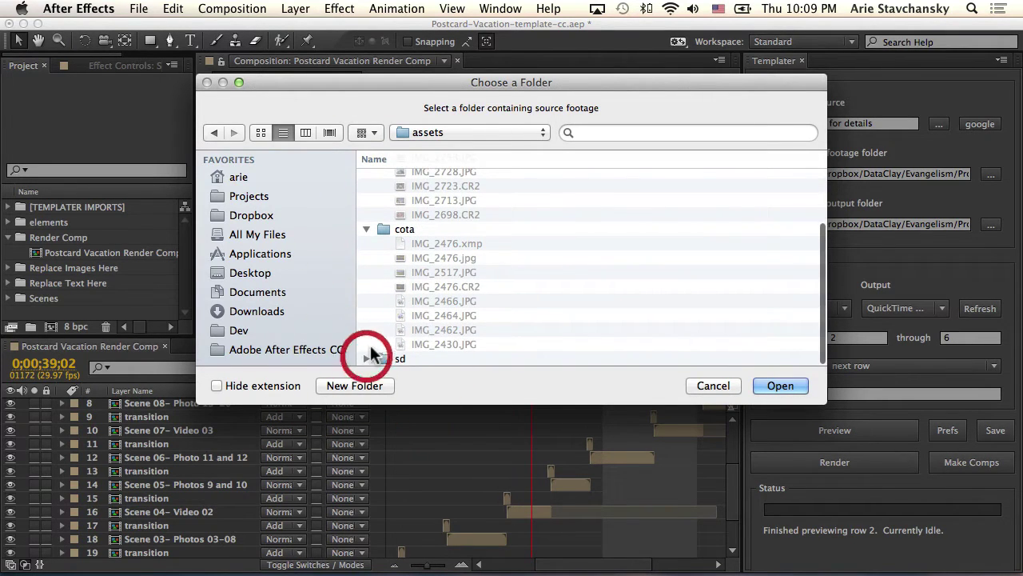
pyautogui.click(368, 357)
pyautogui.scroll(-3, 420, 312)
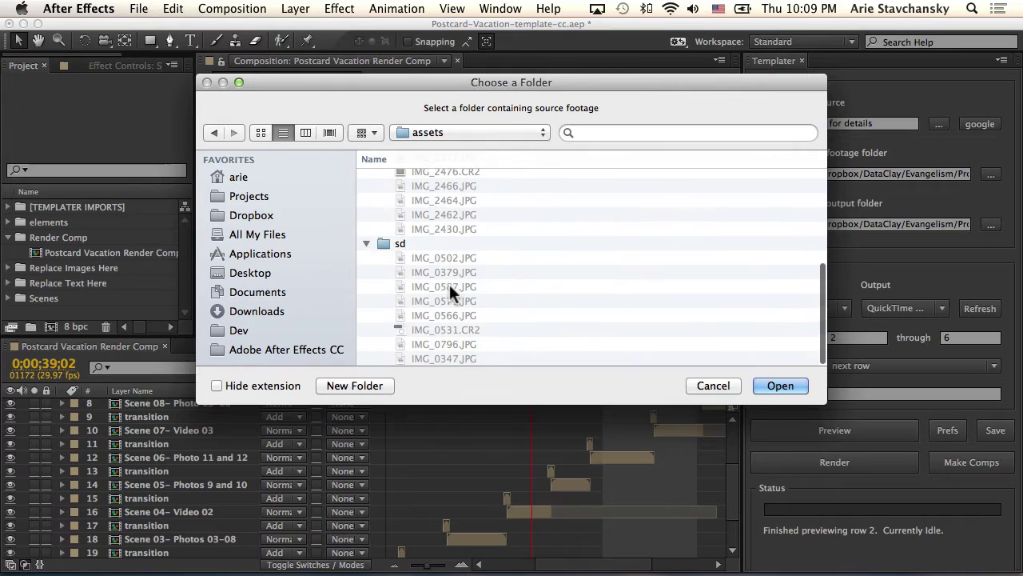
pyautogui.hotkey('ctrl', 'Right')
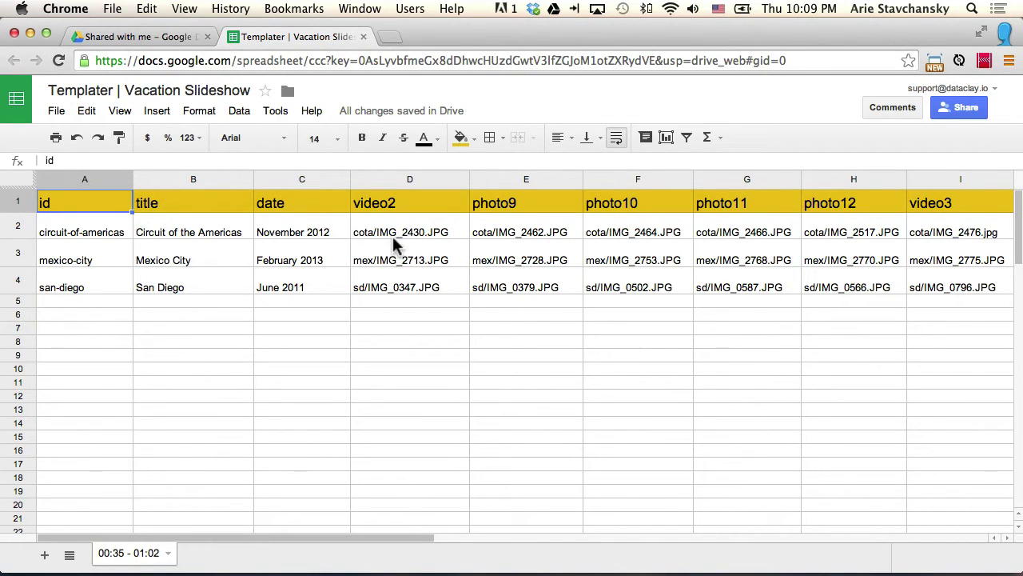
pyautogui.click(366, 238)
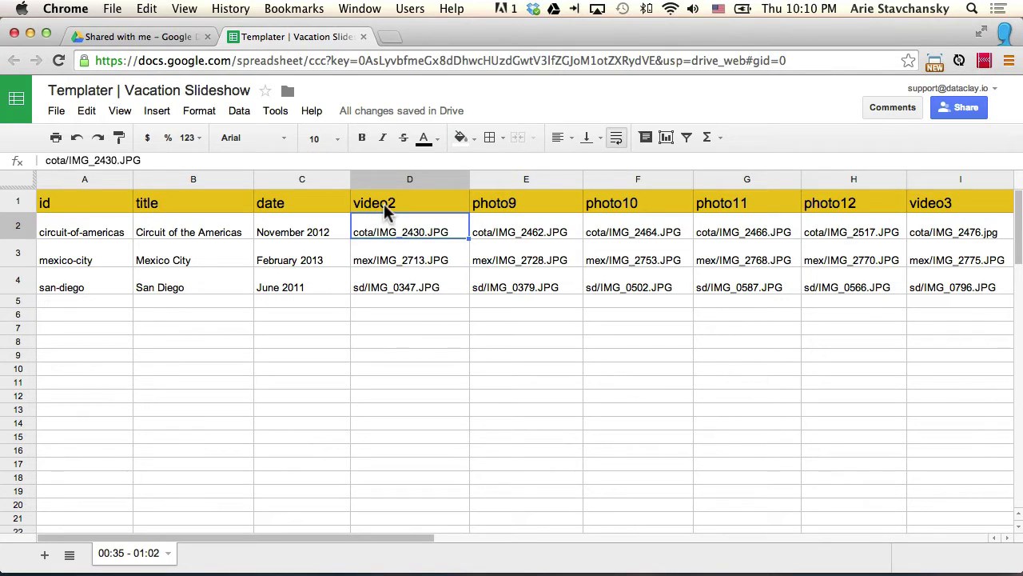
pyautogui.click(361, 260)
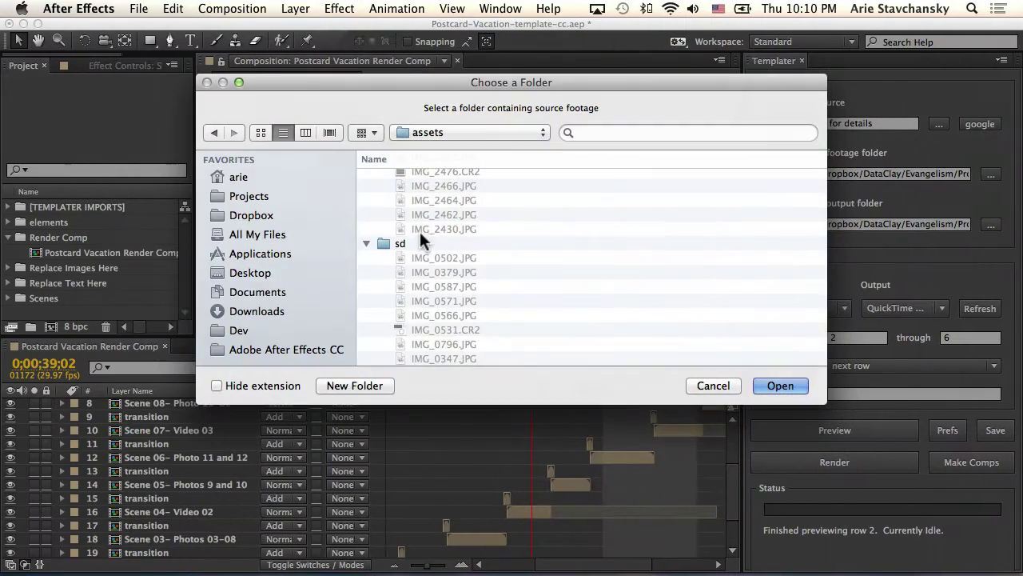
# - Review the assets subfolders and confirm assets as Templater's source footage folder
pyautogui.scroll(-1, 430, 205)
pyautogui.scroll(5, 430, 205)
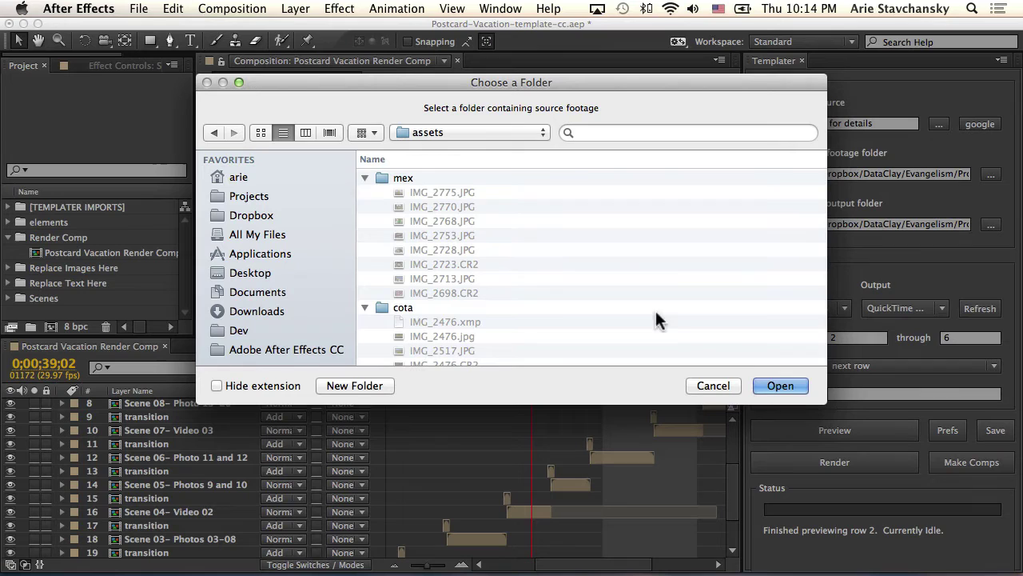
pyautogui.click(781, 387)
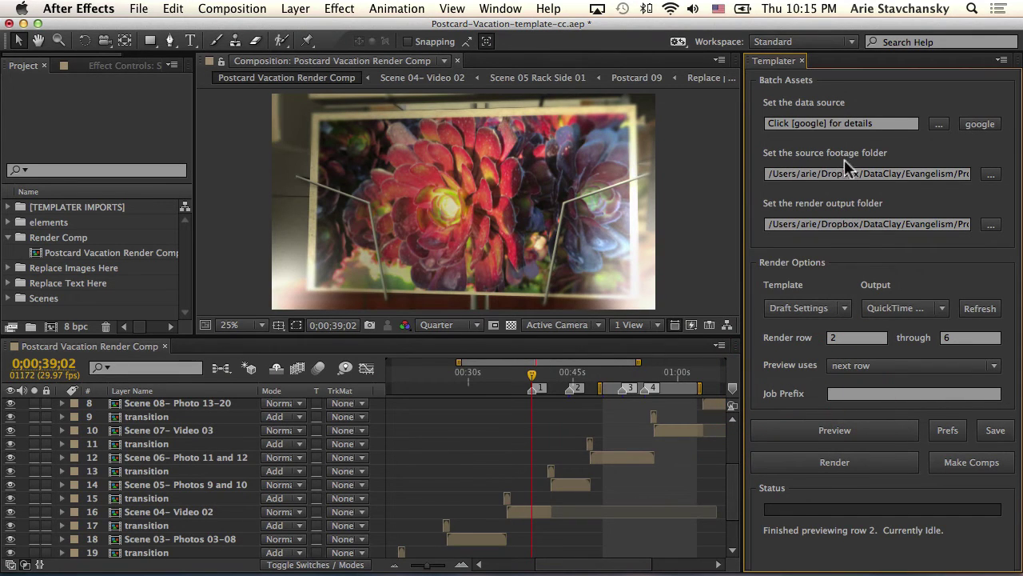
pyautogui.moveTo(852, 172); pyautogui.dragTo(999, 173)
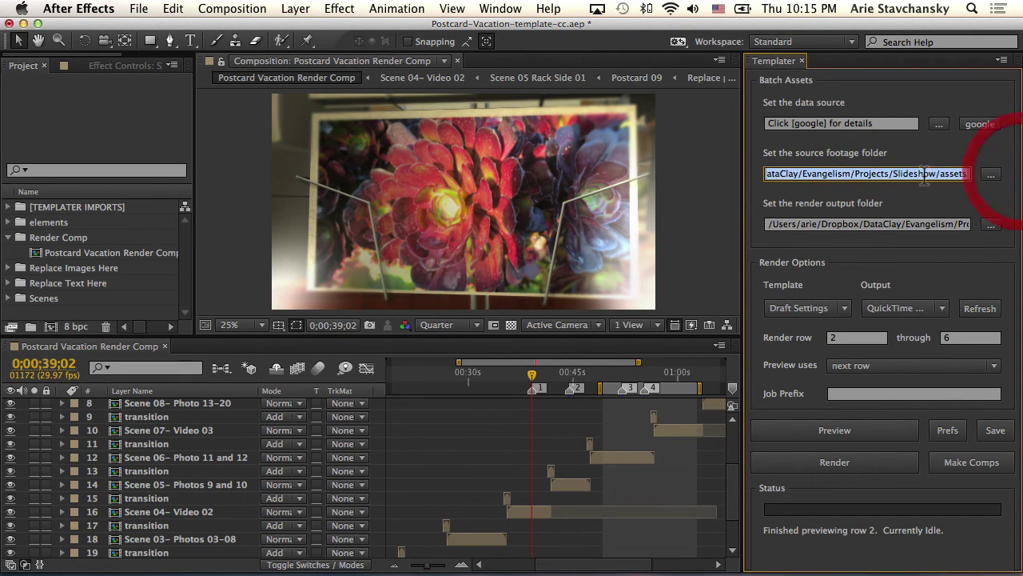
pyautogui.moveTo(926, 178)
pyautogui.mouseDown()
pyautogui.moveTo(882, 177)
pyautogui.moveTo(934, 178)
pyautogui.mouseUp()
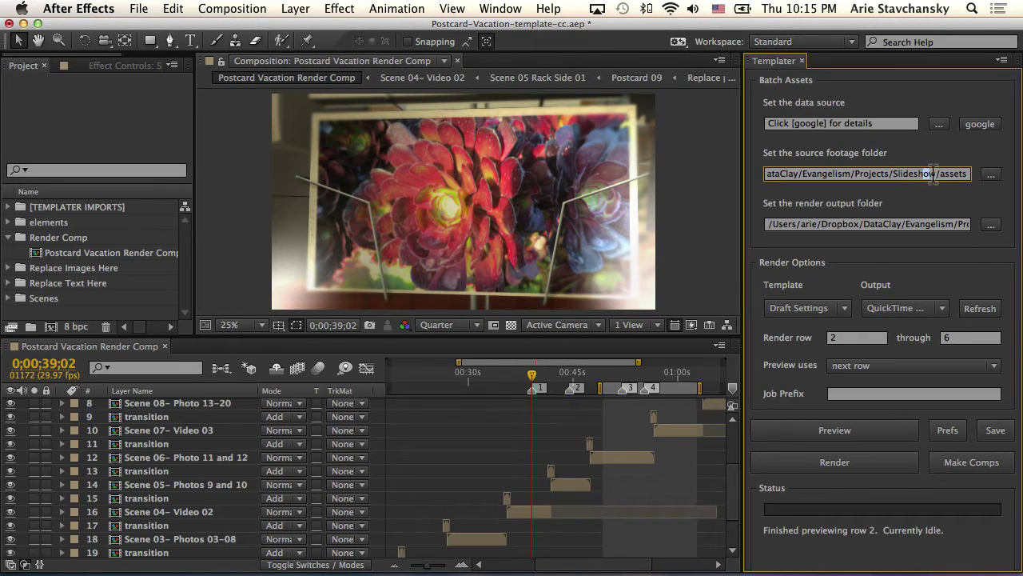
pyautogui.moveTo(815, 178); pyautogui.dragTo(591, 171)
pyautogui.click(803, 202)
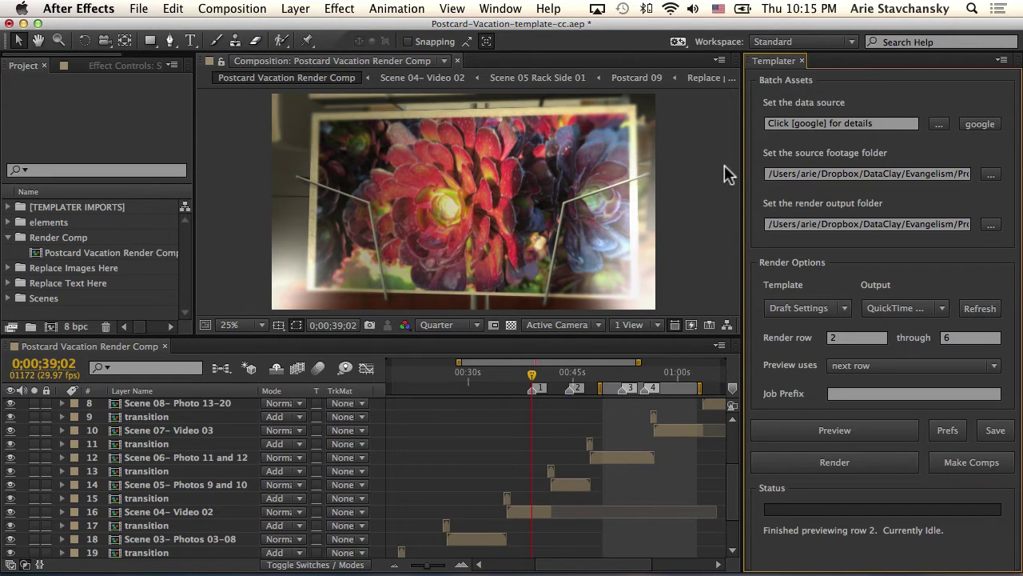
# - Link the Templater | Vacation Slideshow Google sheet's 00:35 - 01:02 worksheet as the data source
pyautogui.click(982, 126)
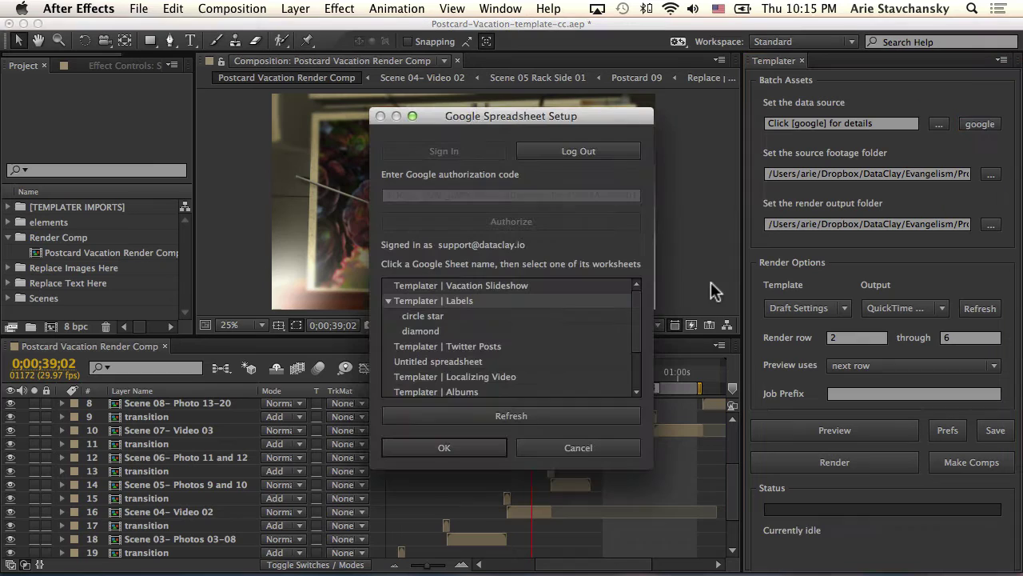
pyautogui.click(443, 298)
pyautogui.click(436, 285)
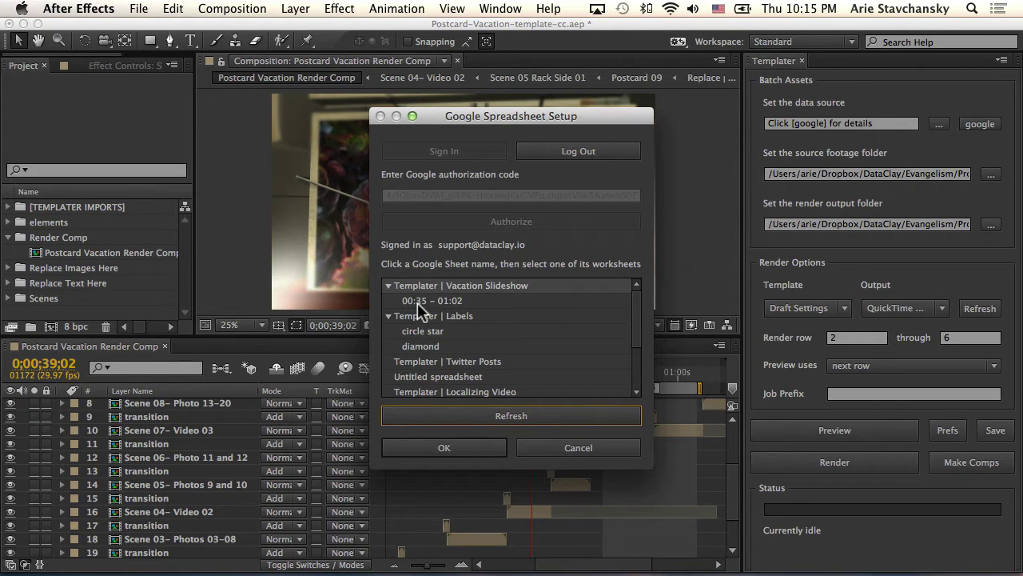
pyautogui.hotkey('ctrl', 'Right')
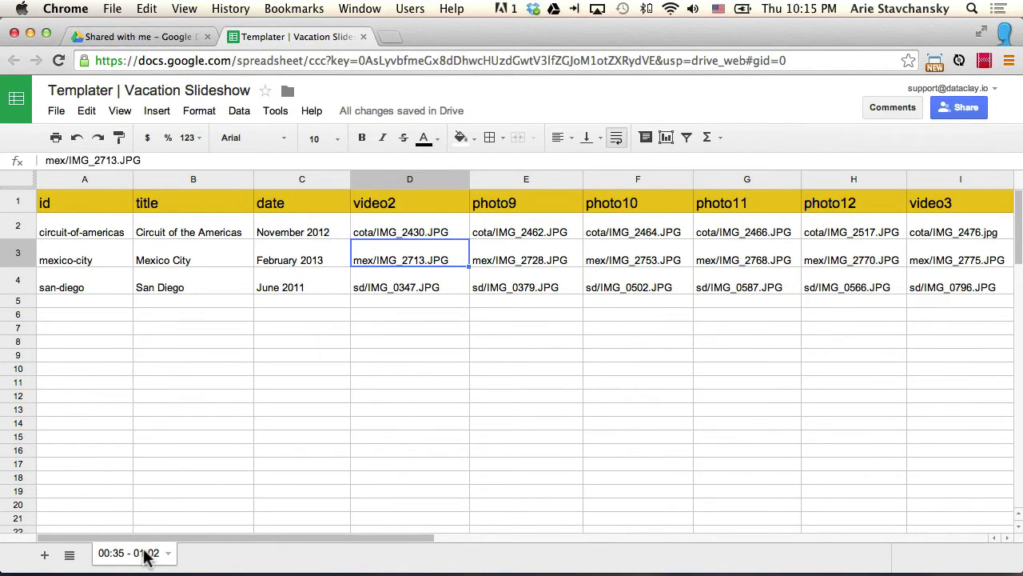
pyautogui.hotkey('ctrl', 'Left')
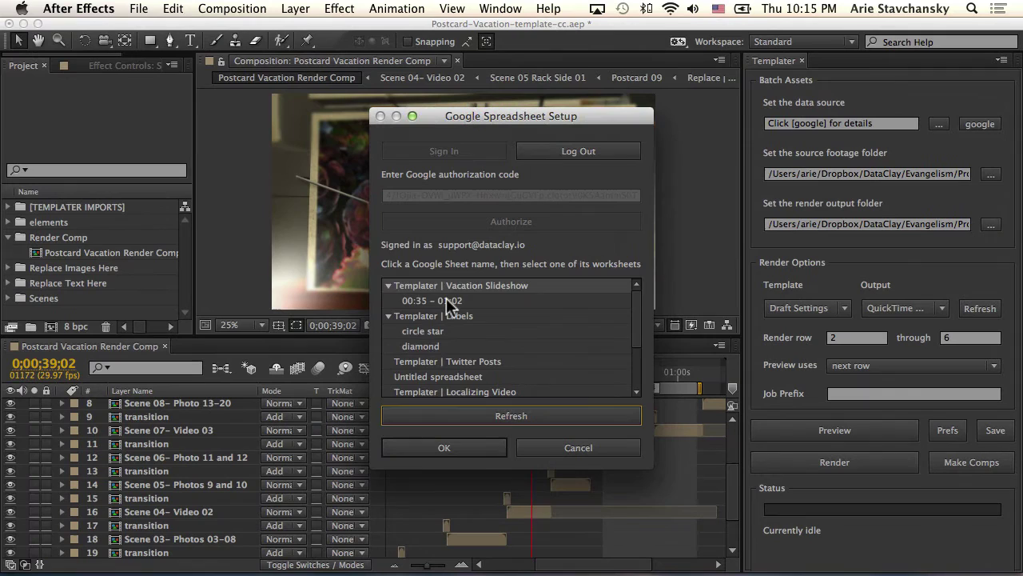
pyautogui.click(447, 300)
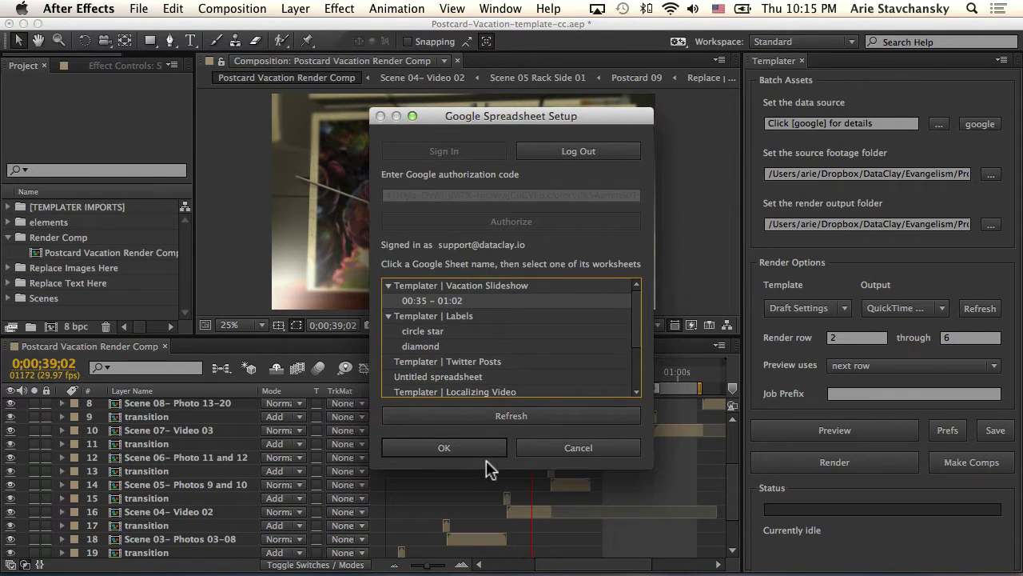
pyautogui.click(468, 446)
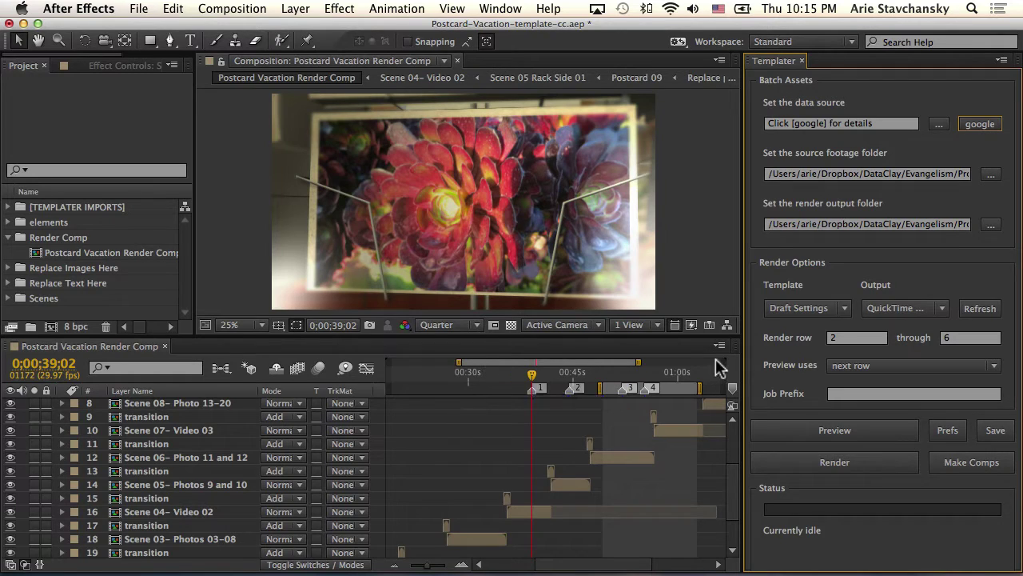
# - Preview the template filled with spreadsheet data and move the current time to 0;00;44;13
pyautogui.click(824, 430)
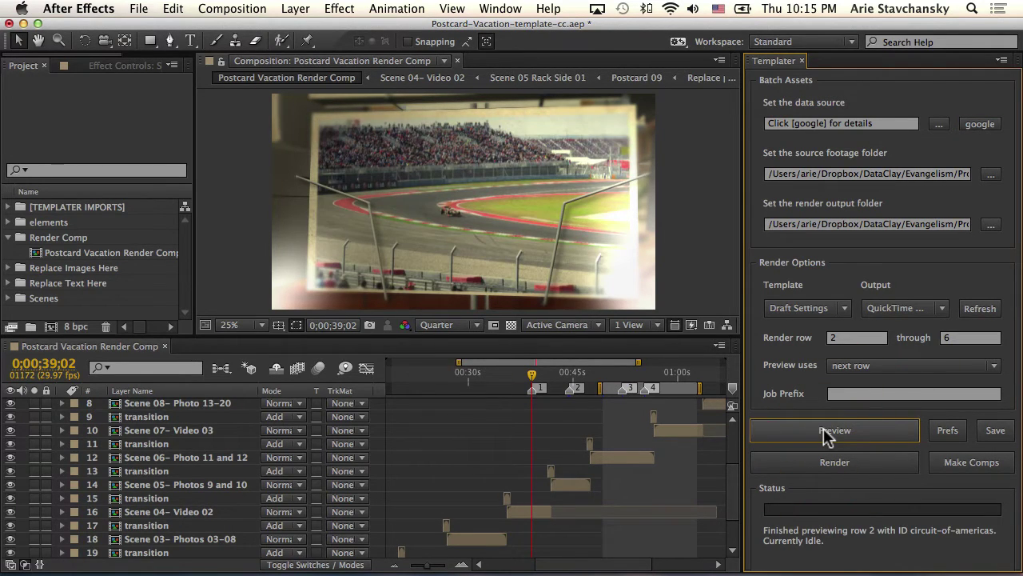
pyautogui.hscroll(-3, 609, 370)
pyautogui.click(612, 373)
pyautogui.hscroll(-3, 640, 384)
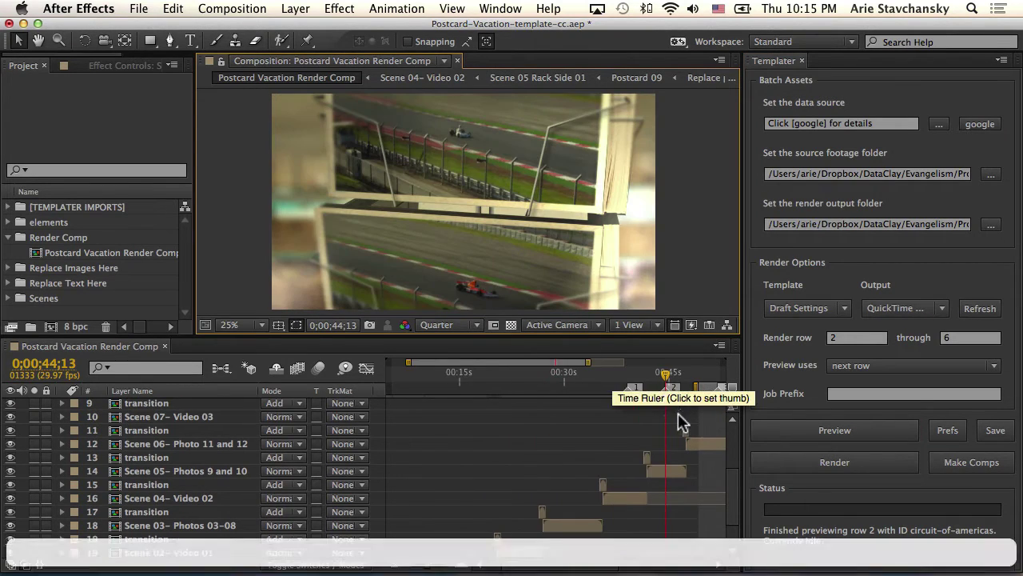
pyautogui.hscroll(5, 511, 418)
pyautogui.scroll(1, 512, 418)
# - Step ahead to markers 3 and 4 to check the race-track postcard
pyautogui.click(452, 427)
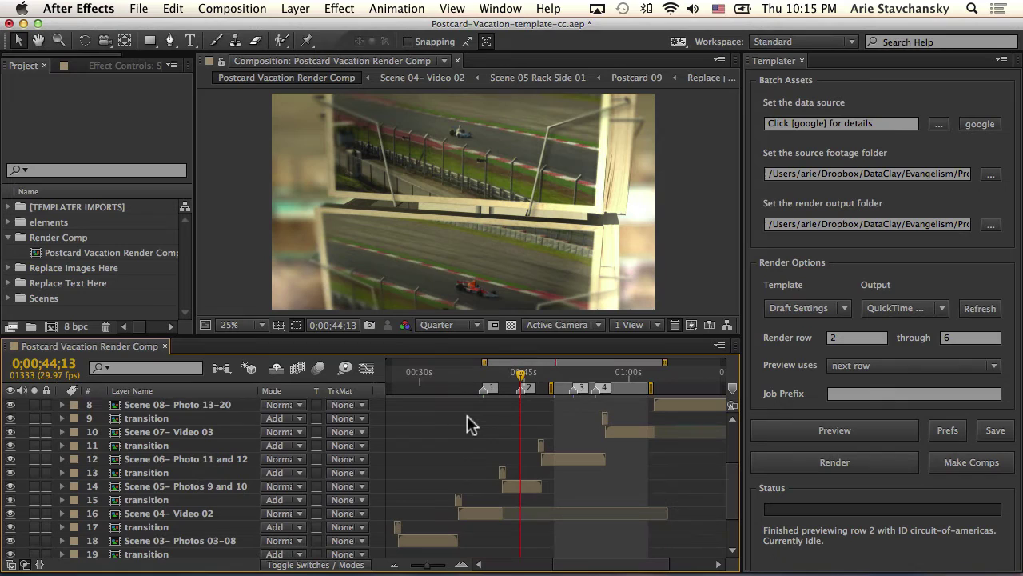
pyautogui.press('k')
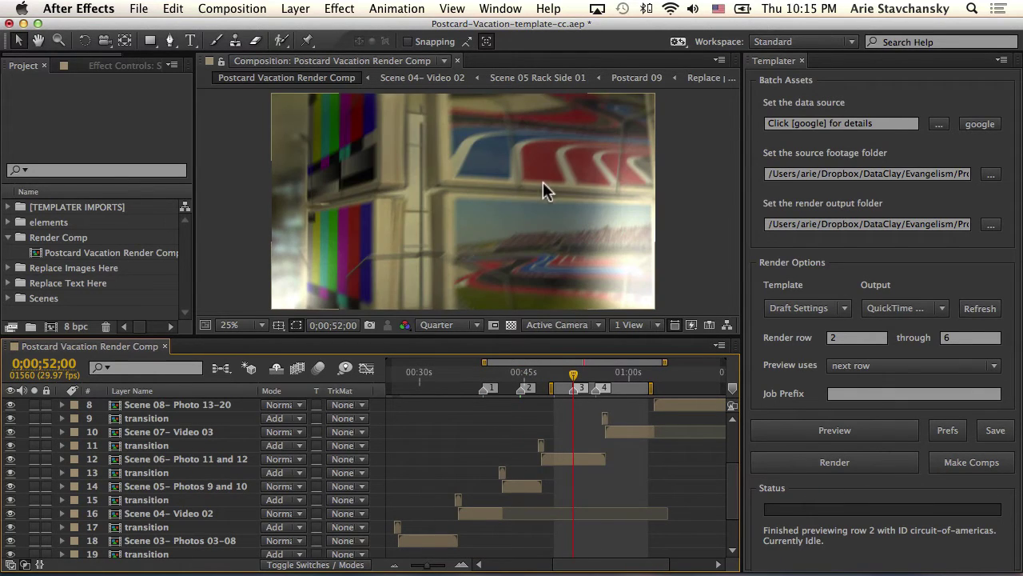
pyautogui.press('k')
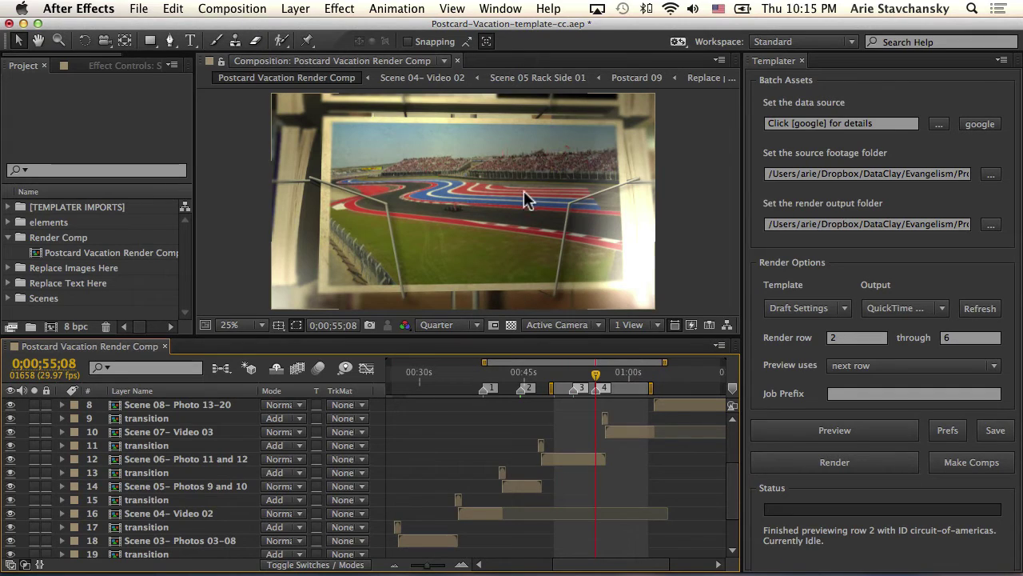
# - Preview the mexico-city data row and step back through markers 2 and 1
pyautogui.click(849, 435)
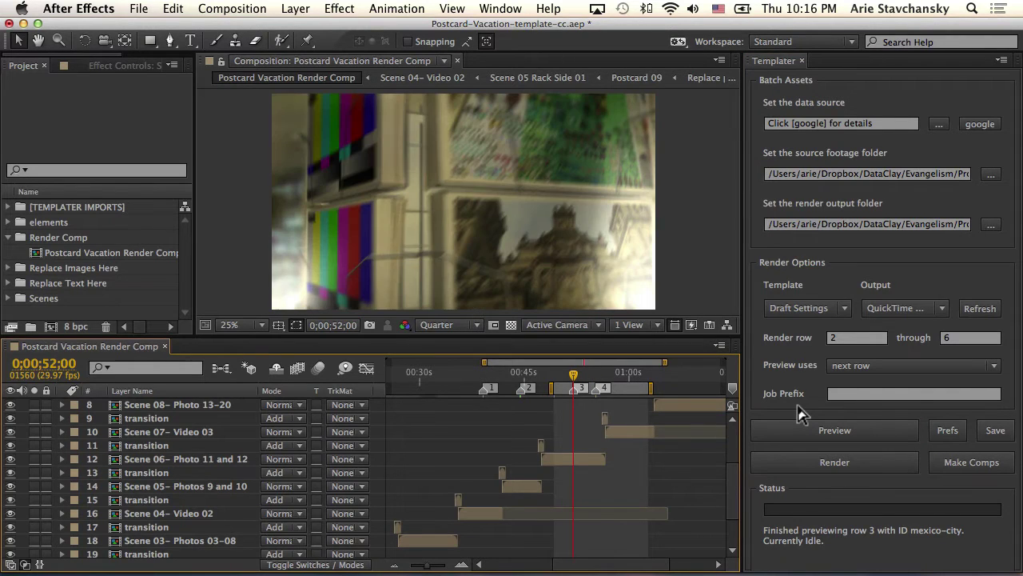
pyautogui.press('j')
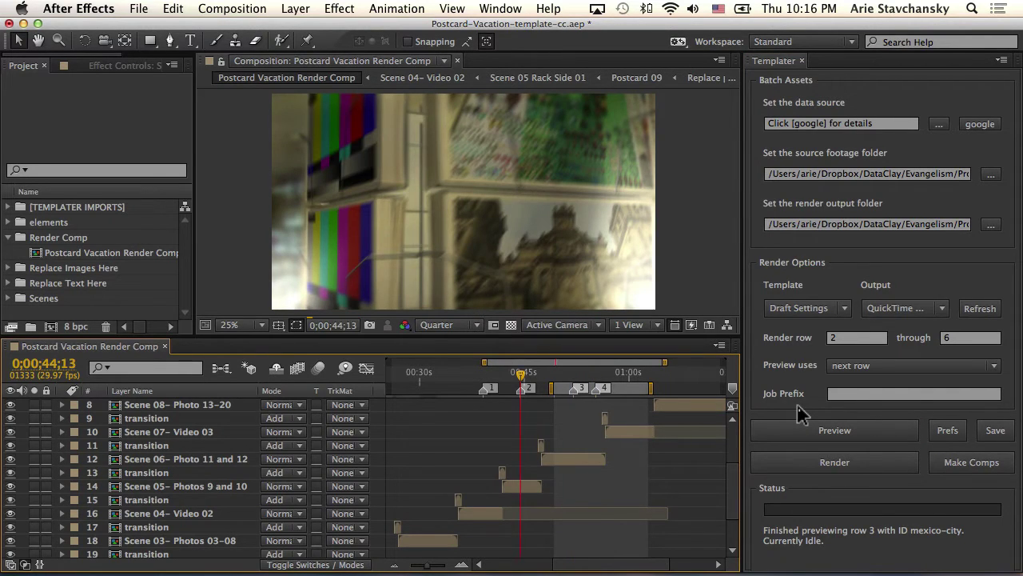
pyautogui.press('j')
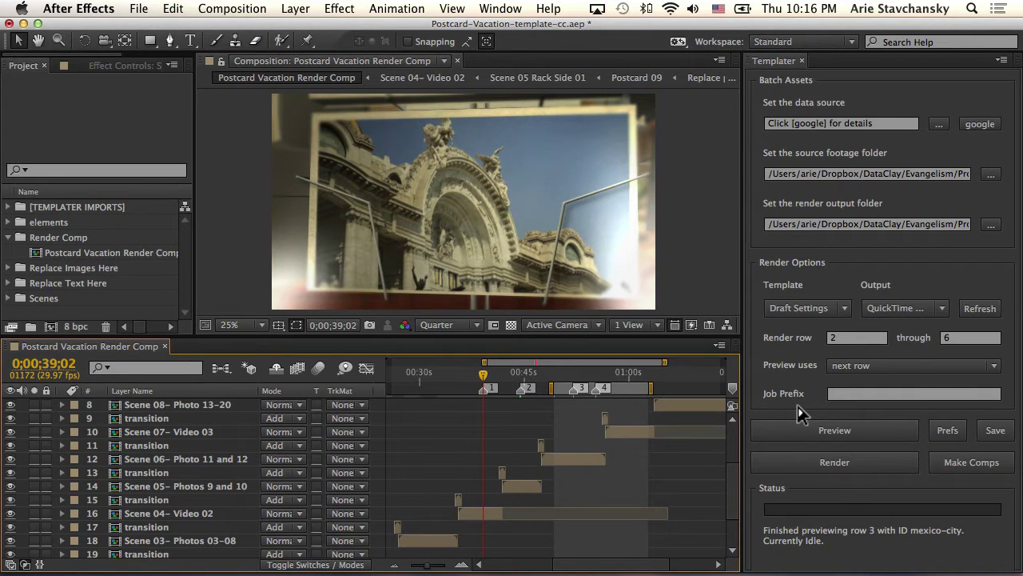
# - Preview the san-diego row and step through its markers to review the flamingo photos
pyautogui.click(828, 429)
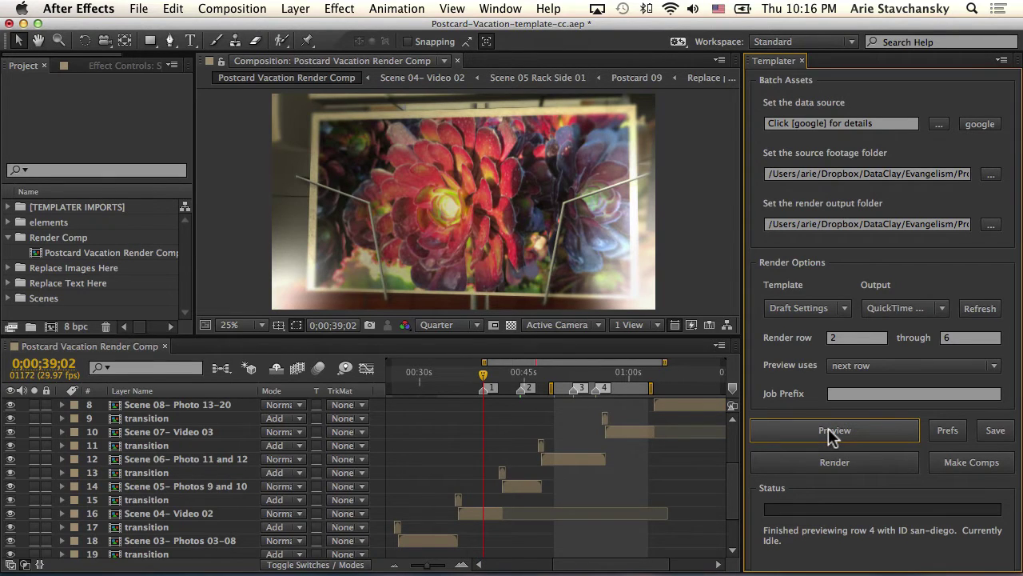
pyautogui.press('k')
pyautogui.press('k')
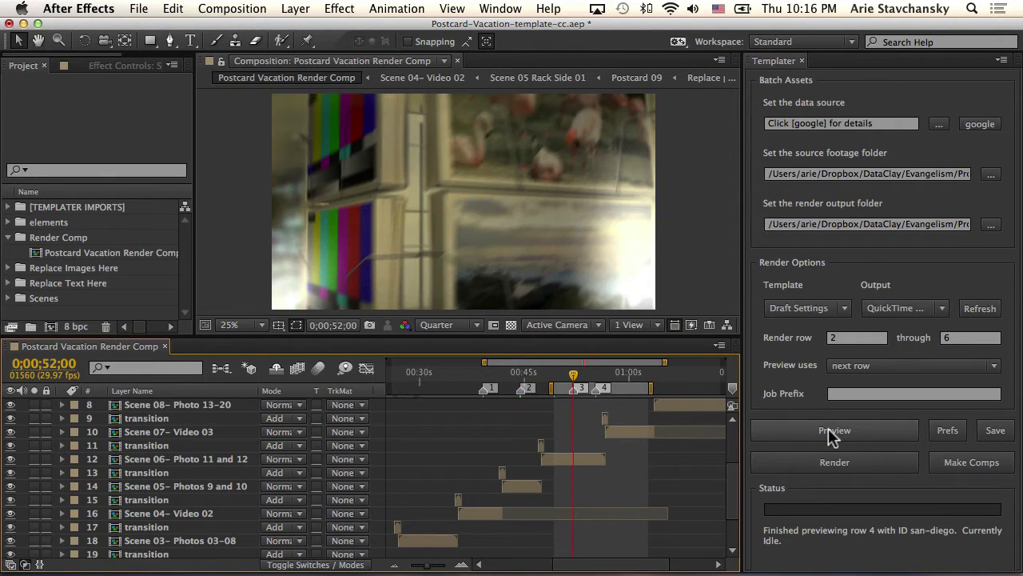
pyautogui.press('k')
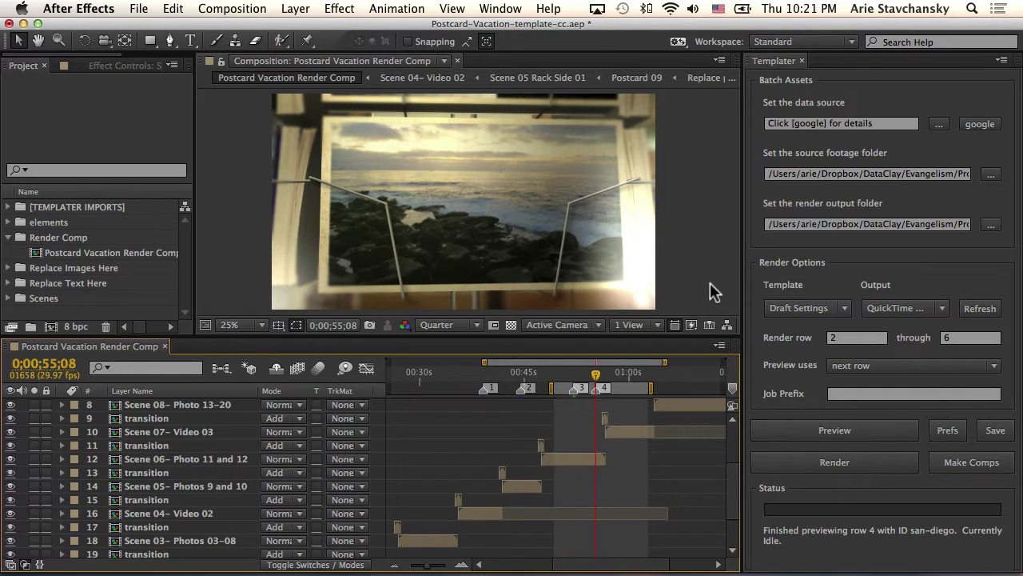
pyautogui.press('j')
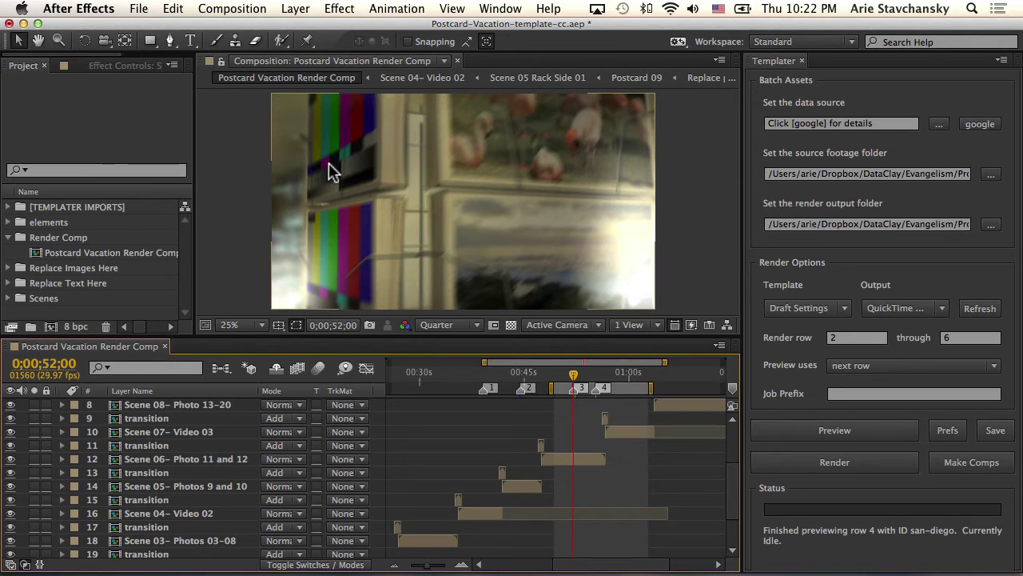
pyautogui.hotkey('ctrl', 'Right')
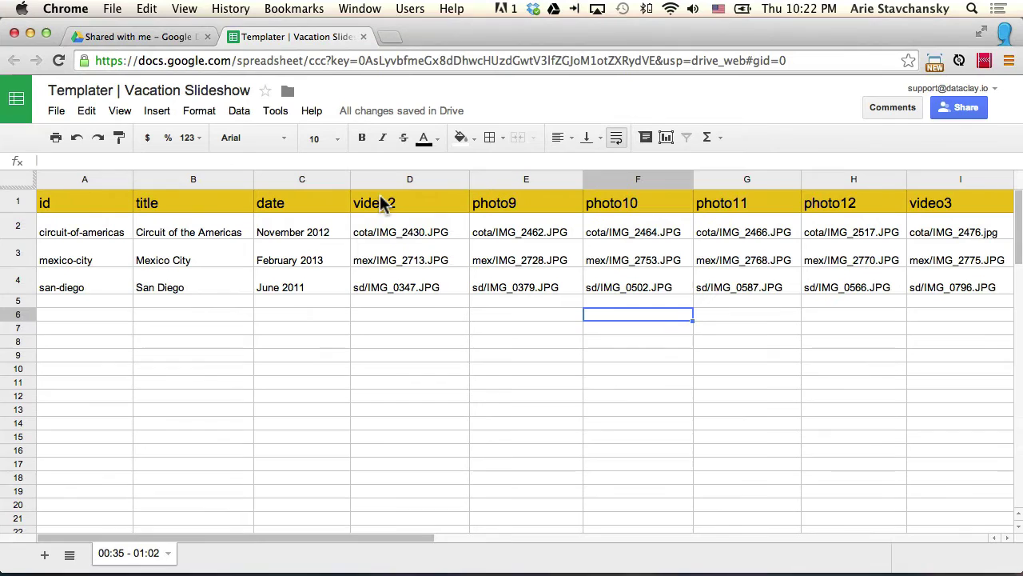
pyautogui.click(436, 209)
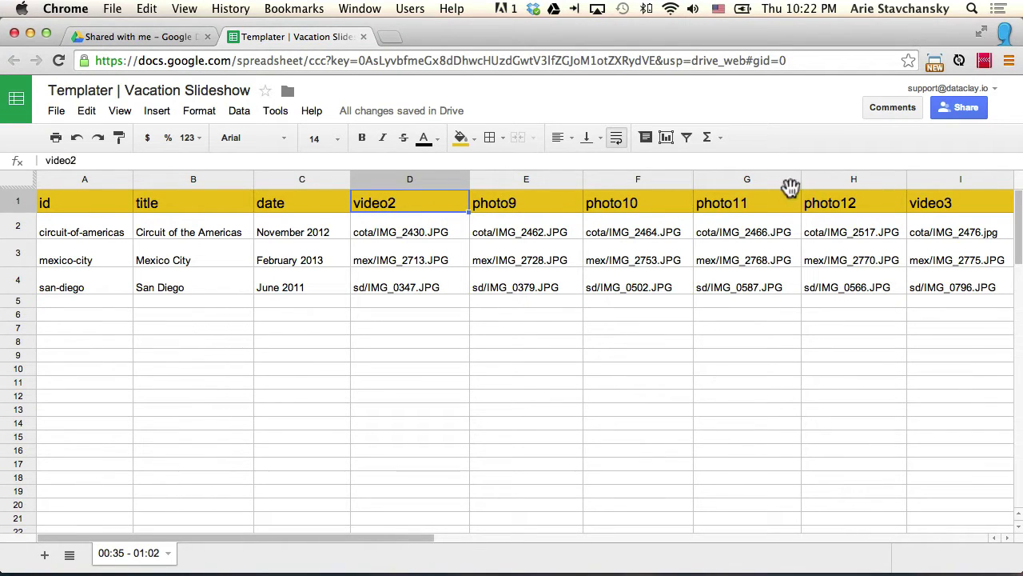
pyautogui.keyDown('shift'); pyautogui.click(951, 181); pyautogui.keyUp('shift')
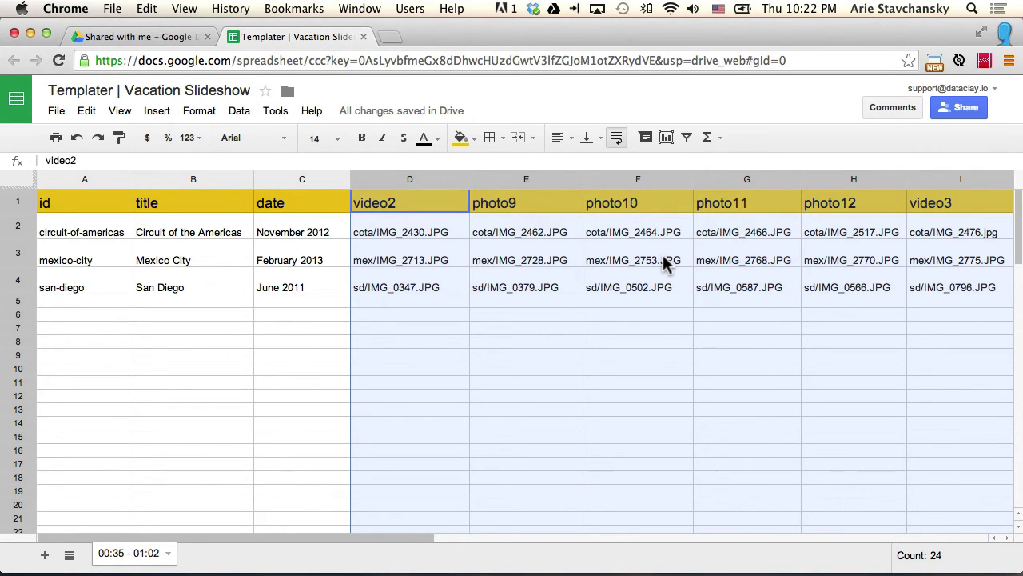
pyautogui.press('super+Tab')
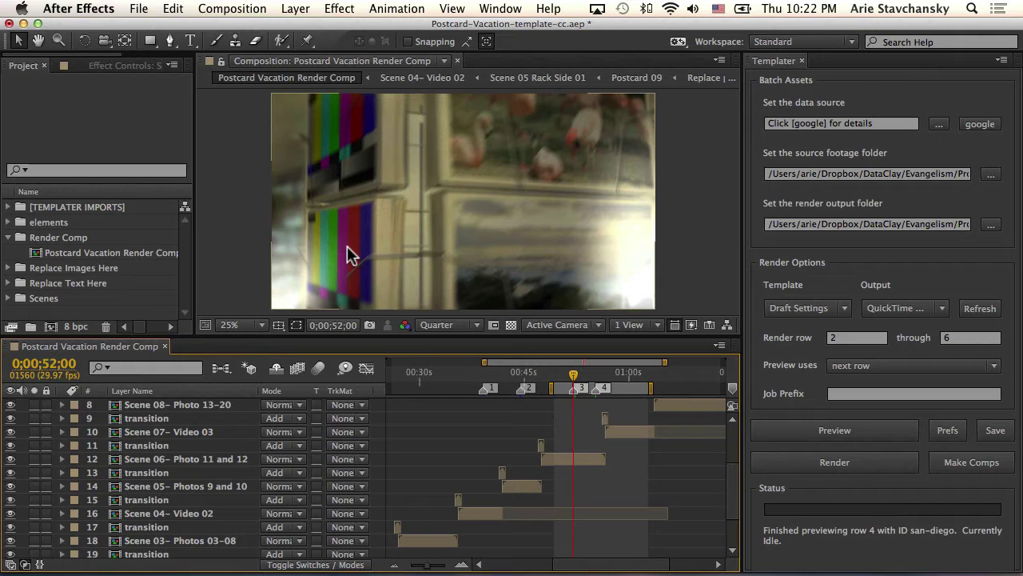
pyautogui.press('super+Tab')
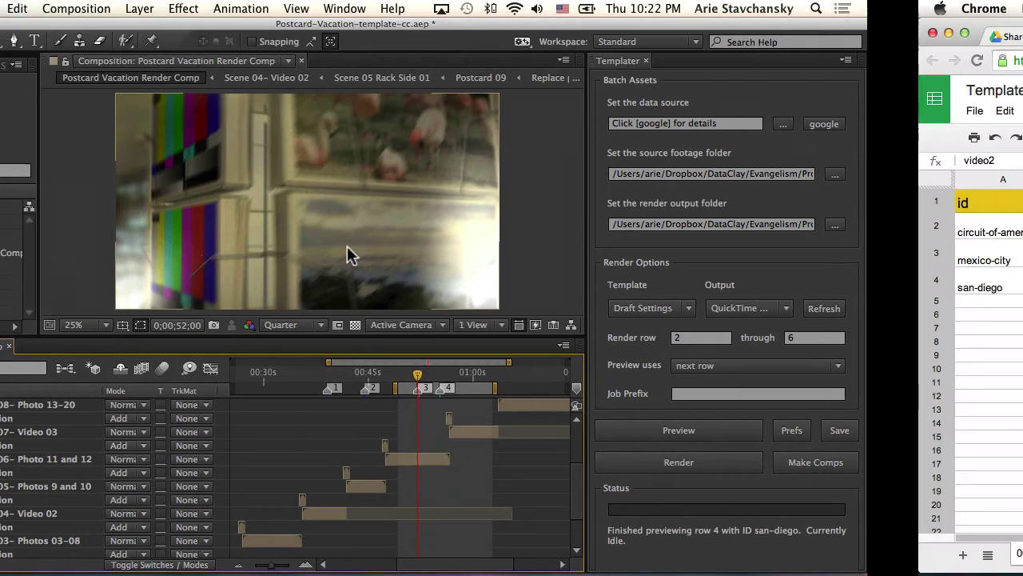
pyautogui.click(412, 312)
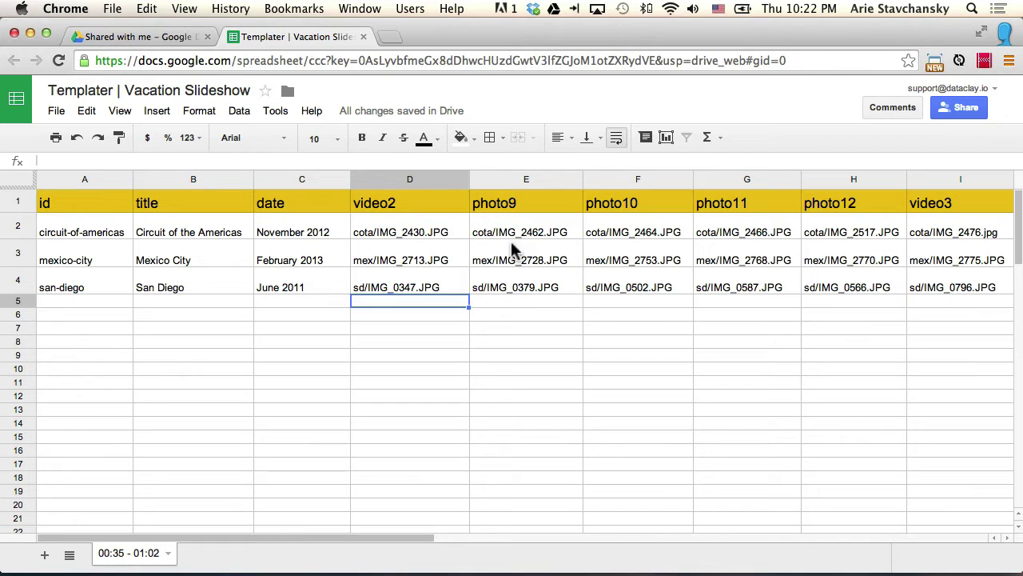
pyautogui.press('super+Tab')
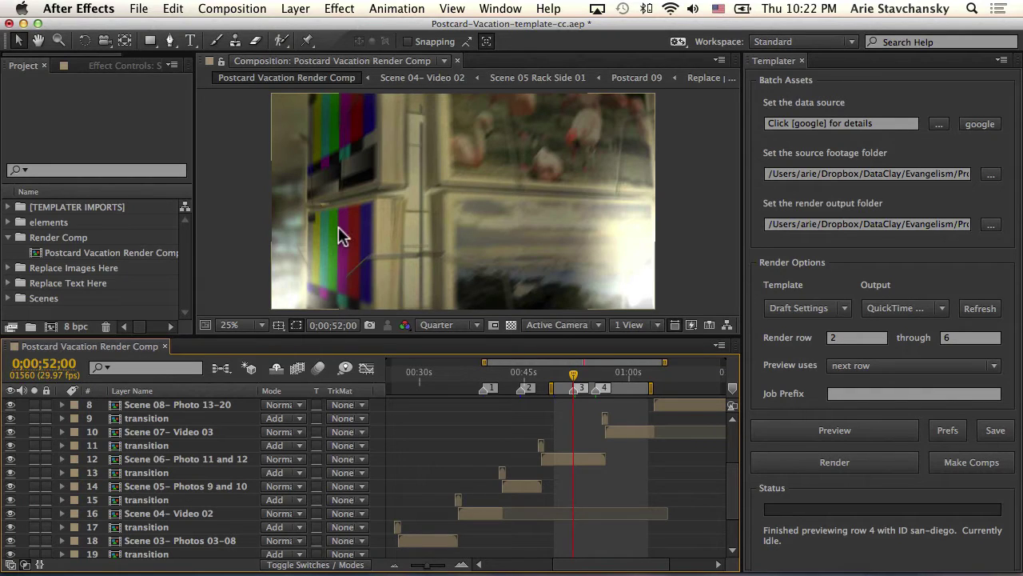
pyautogui.press('super+Tab')
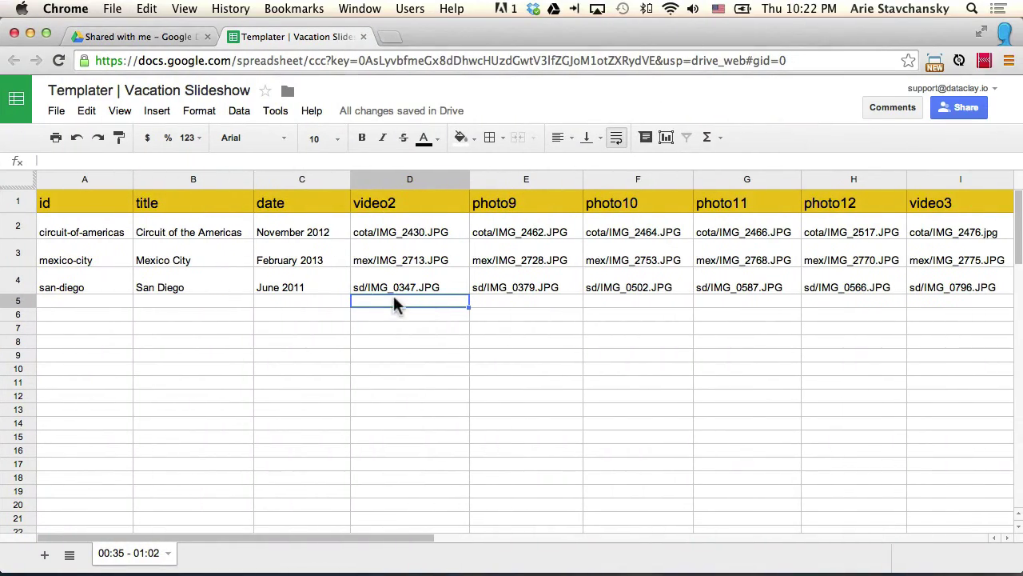
pyautogui.click(422, 290)
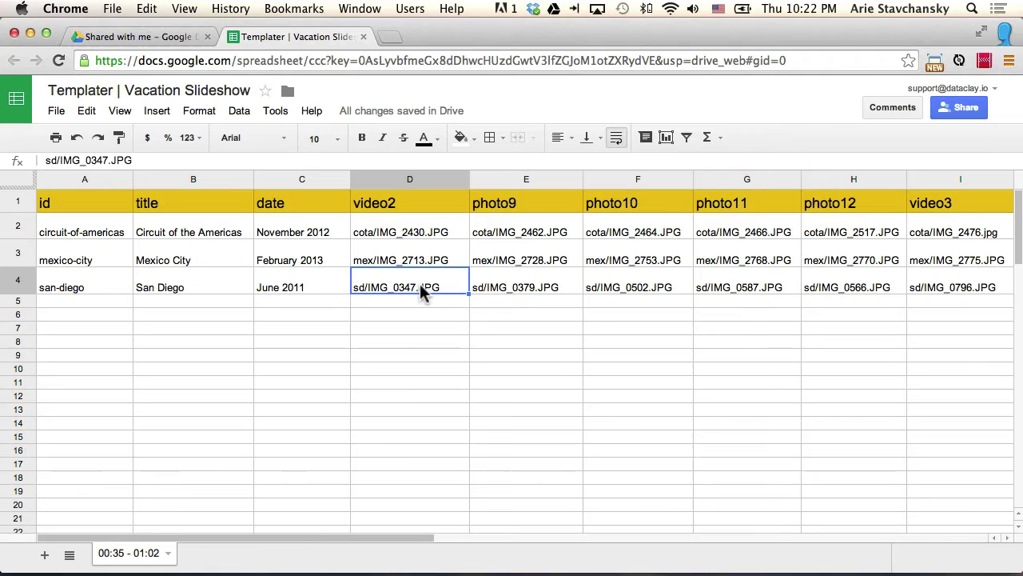
pyautogui.press('super+Tab')
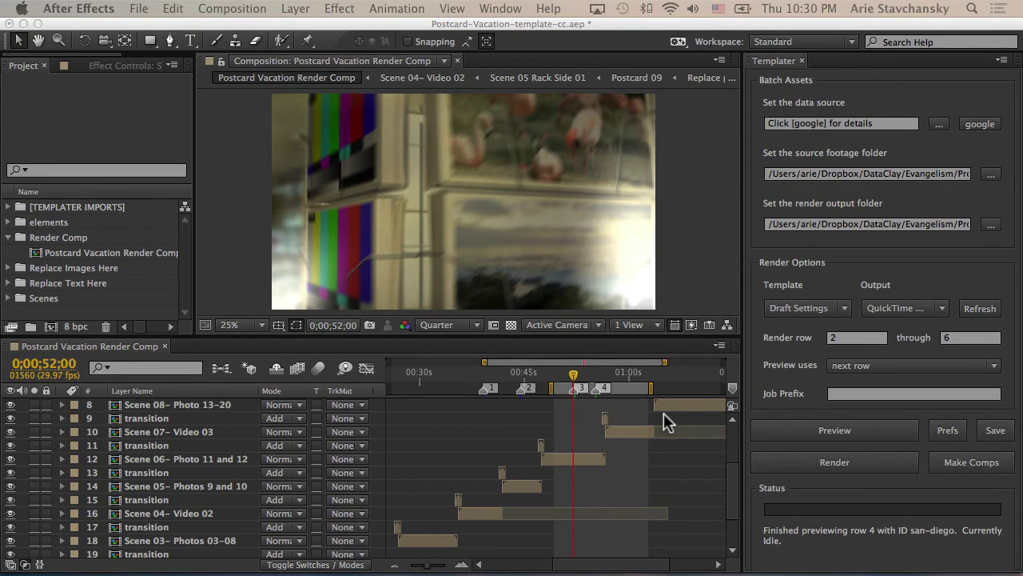
# - Expand the Replace Images Here folder and select the Replace video 02 comp (1920 x 1080)
pyautogui.click(21, 272)
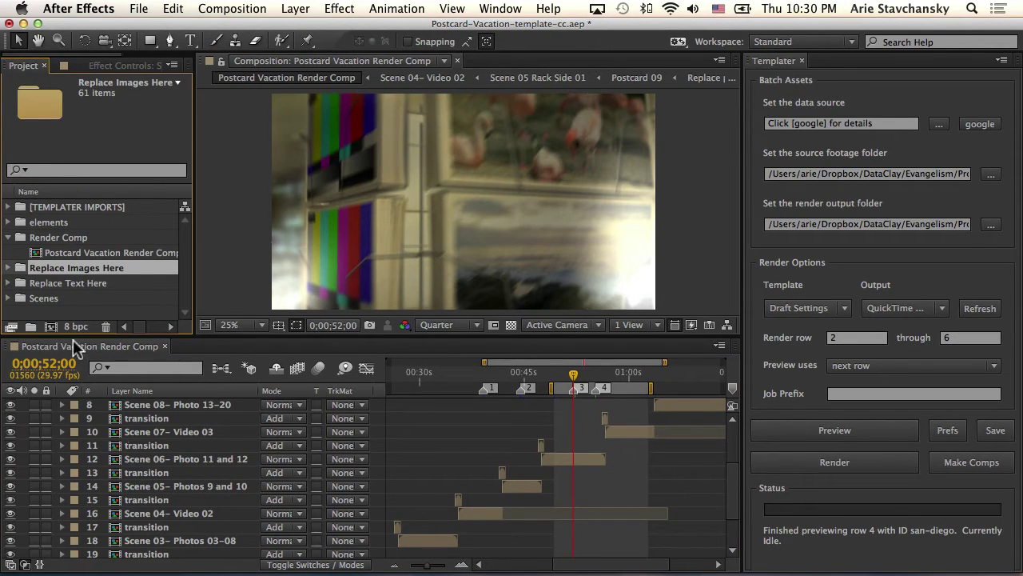
pyautogui.click(9, 268)
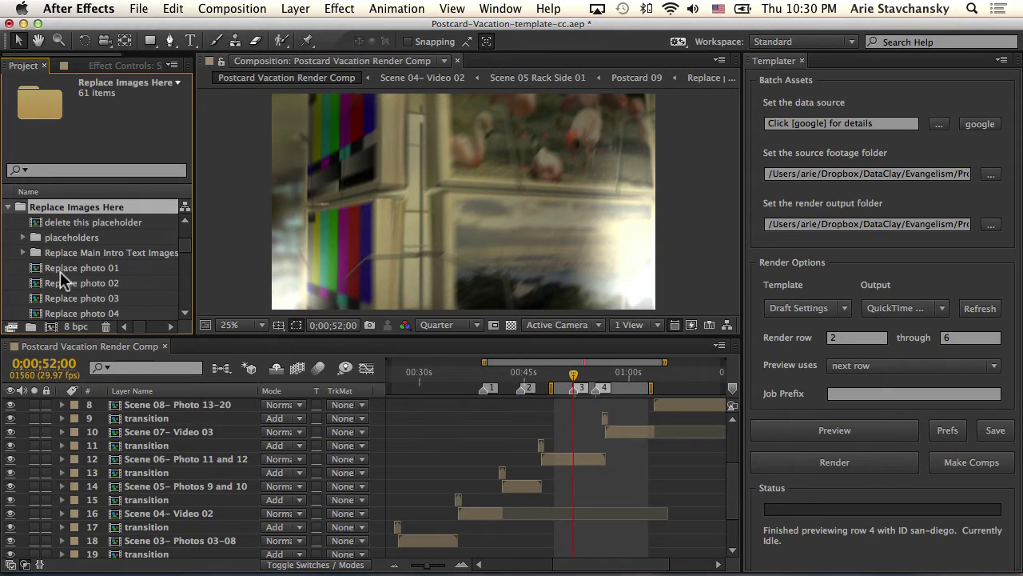
pyautogui.scroll(-3, 60, 271)
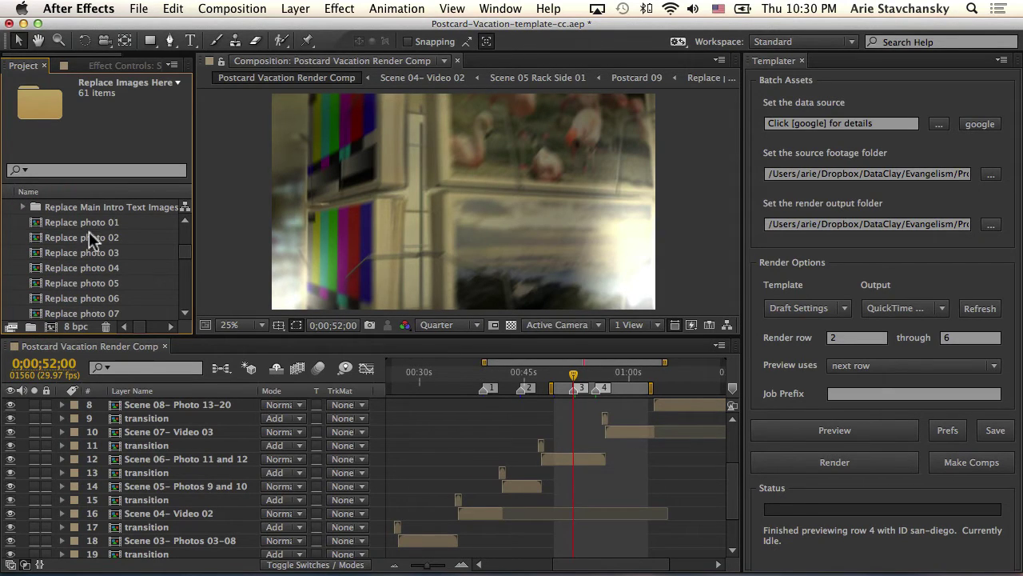
pyautogui.press('super+Tab')
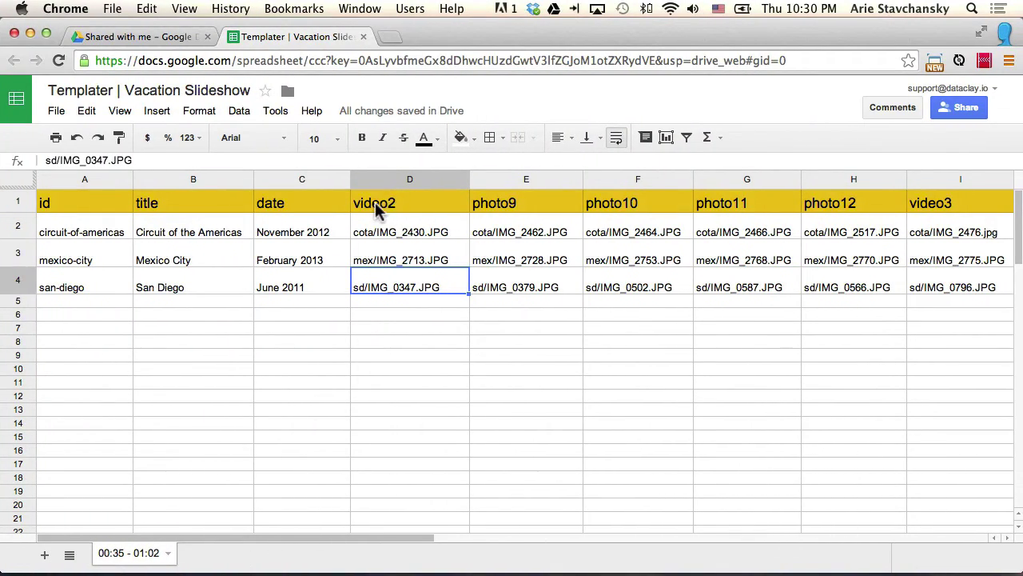
pyautogui.press('super+Tab')
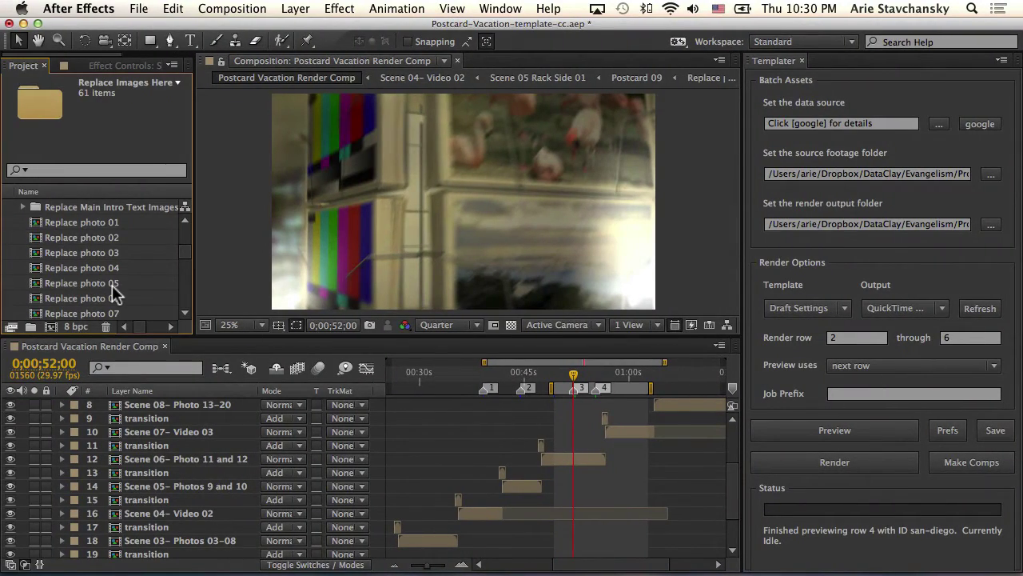
pyautogui.click(191, 323)
pyautogui.scroll(-5, 185, 314)
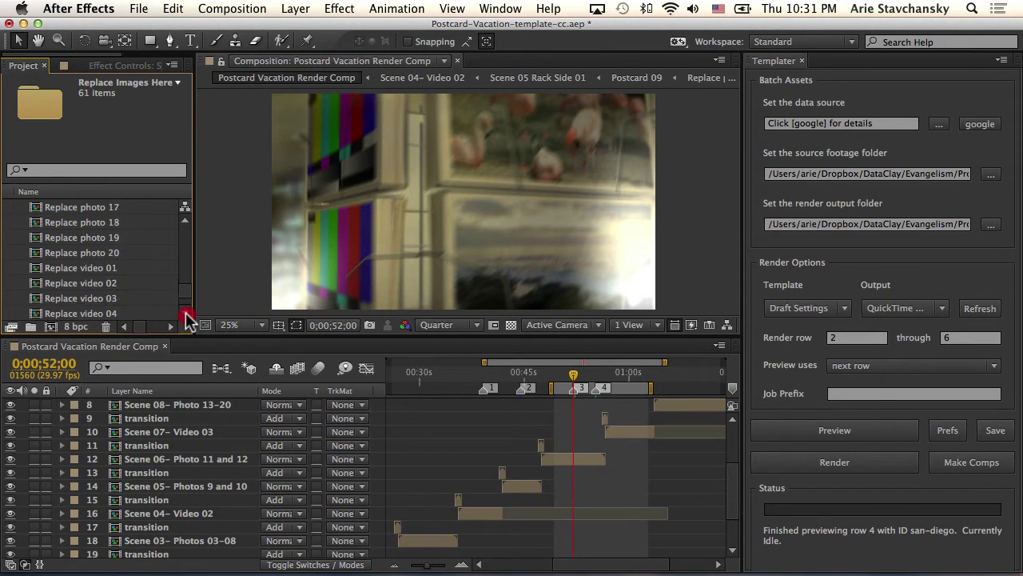
pyautogui.scroll(-2, 185, 318)
pyautogui.click(48, 254)
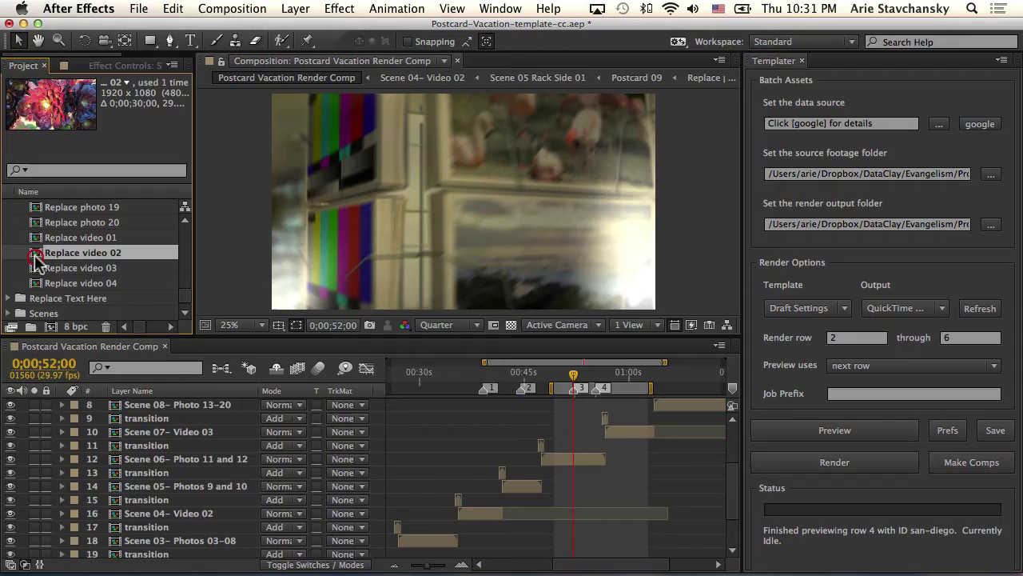
pyautogui.doubleClick(36, 254)
pyautogui.press(',')
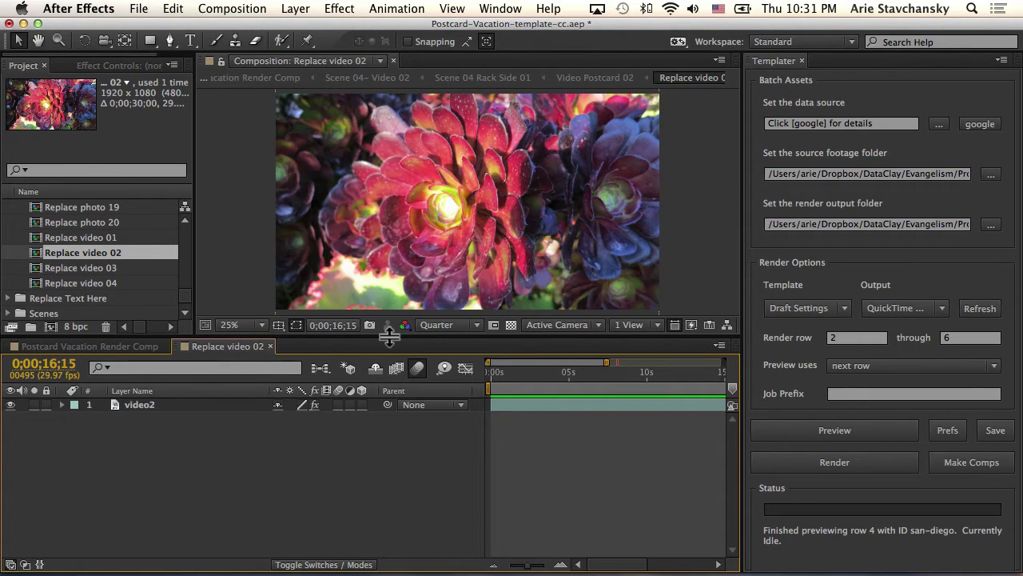
pyautogui.press(',')
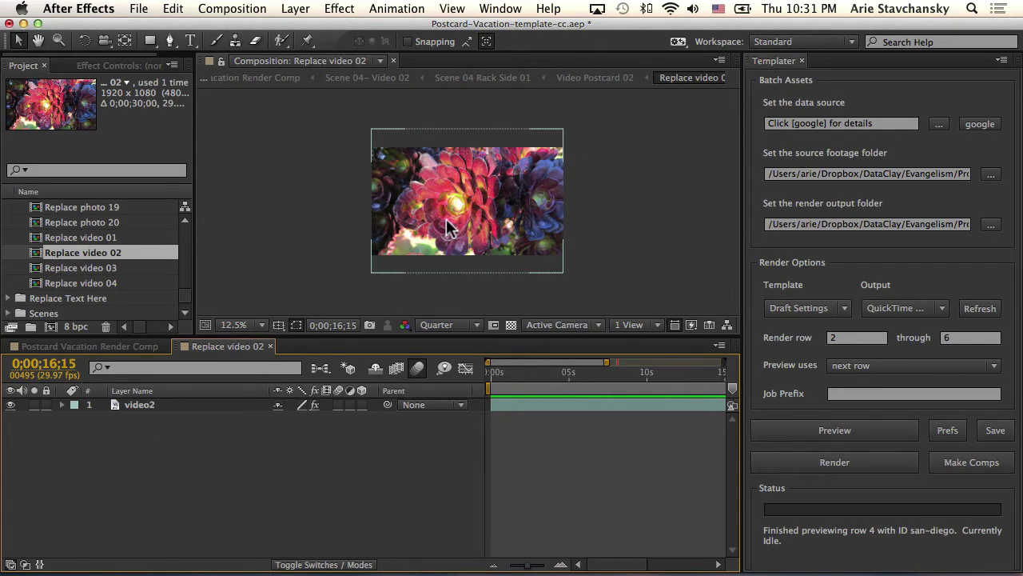
pyautogui.press('super+k')
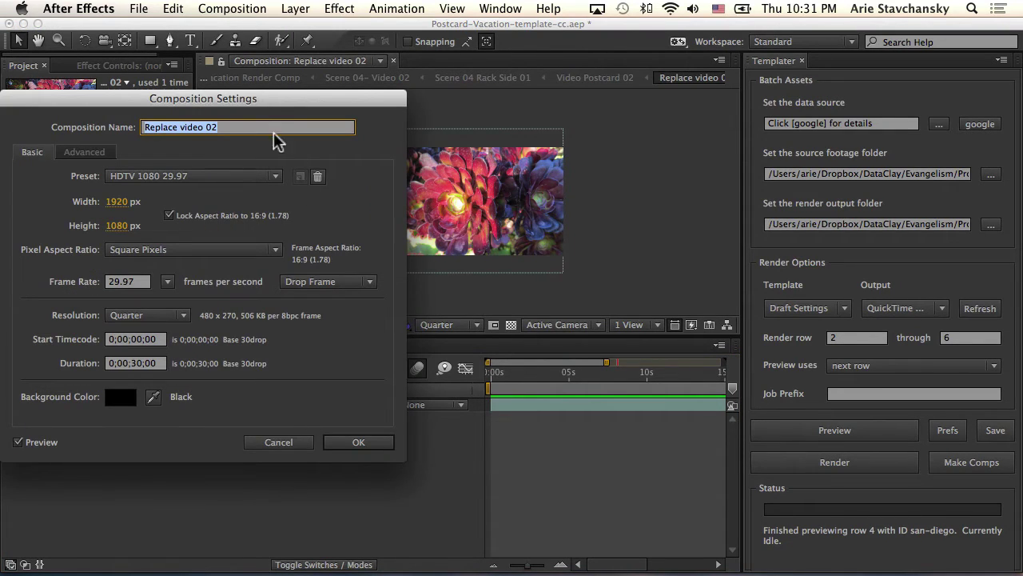
pyautogui.moveTo(270, 98); pyautogui.dragTo(561, 102)
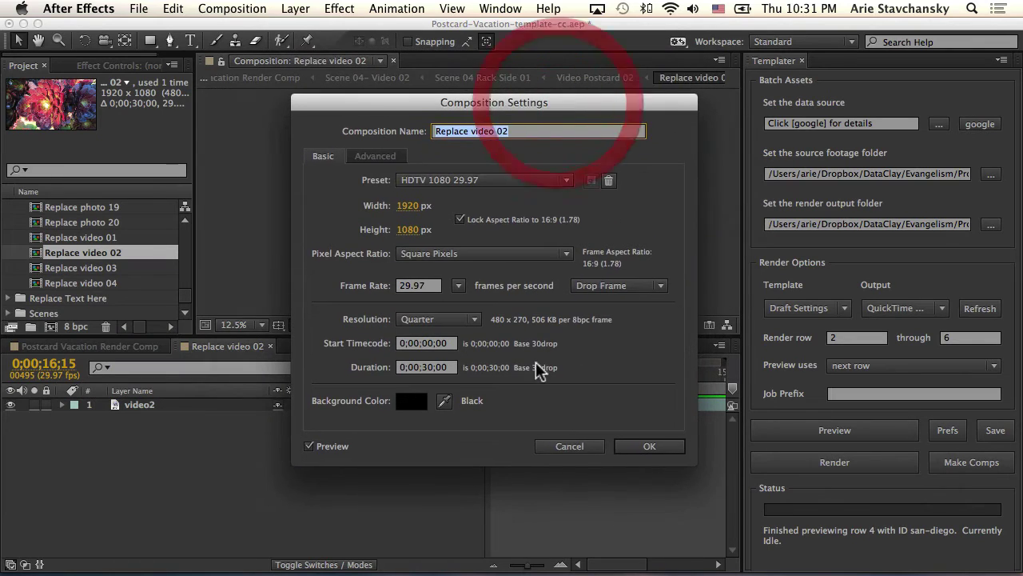
pyautogui.click(567, 445)
pyautogui.click(173, 404)
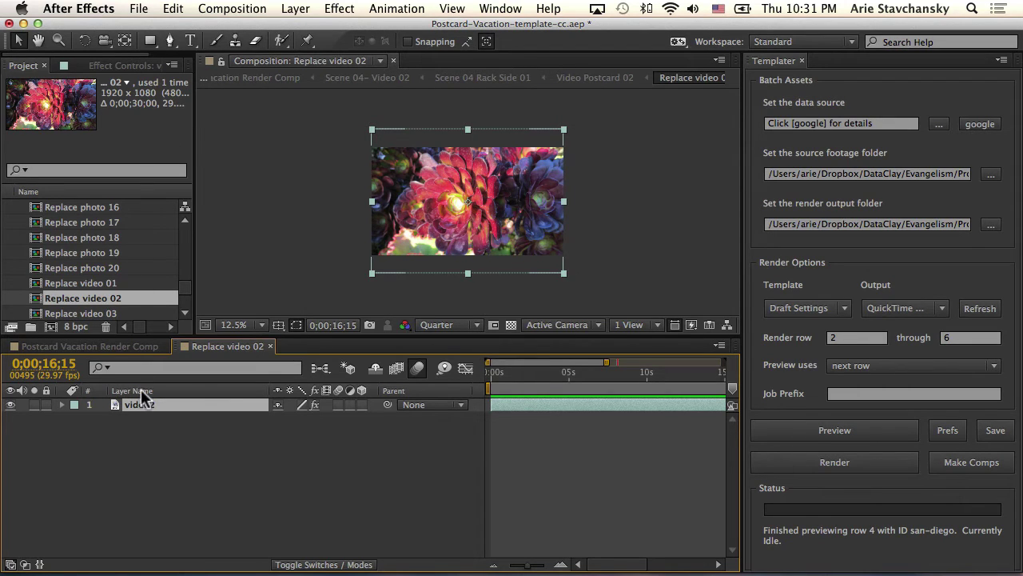
# - Show video2's Templater Settings in a widened Effect Controls panel with Layout expanded
pyautogui.press('e')
pyautogui.click(133, 423)
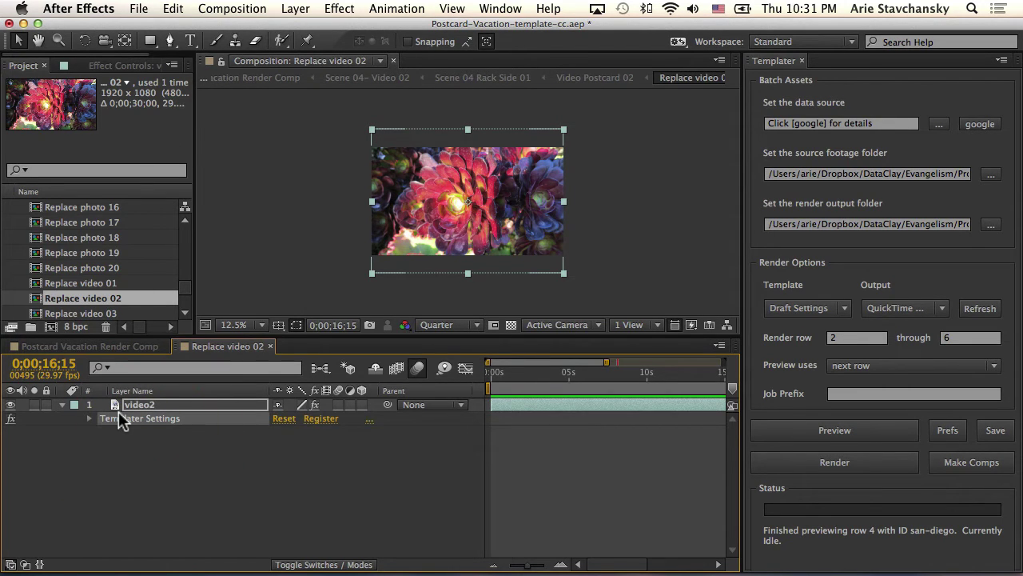
pyautogui.doubleClick(120, 422)
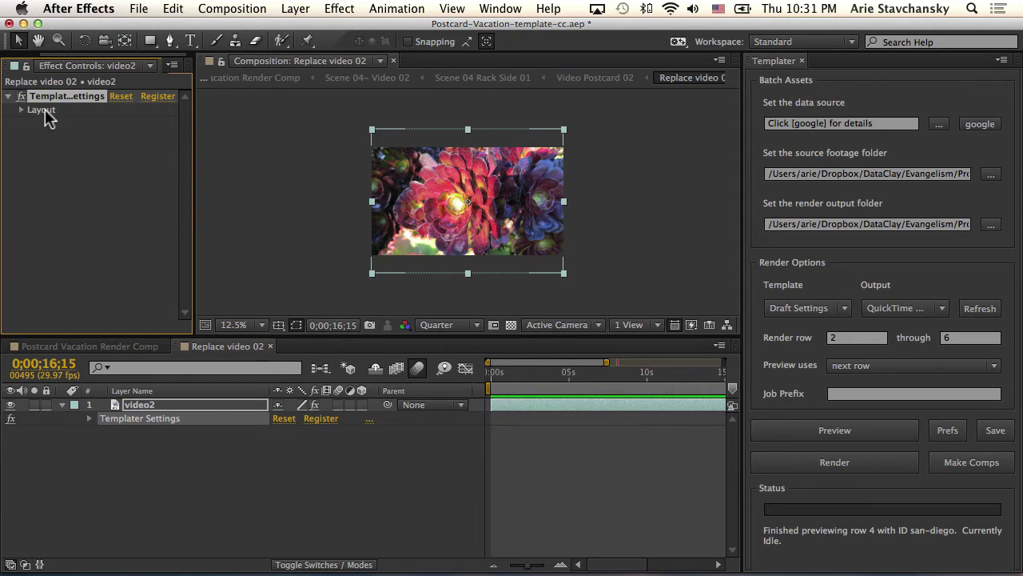
pyautogui.click(23, 110)
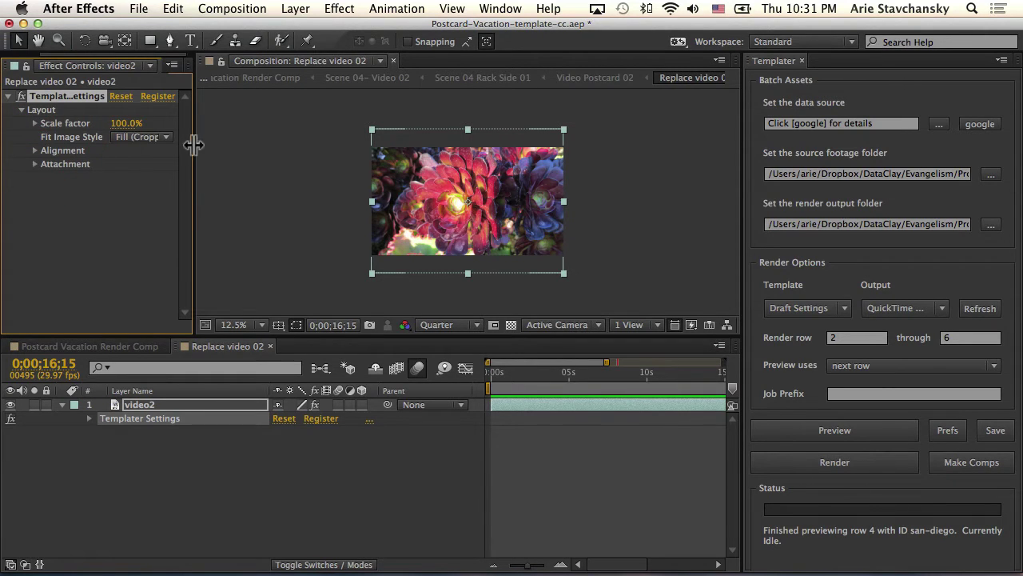
pyautogui.moveTo(192, 142); pyautogui.dragTo(264, 145)
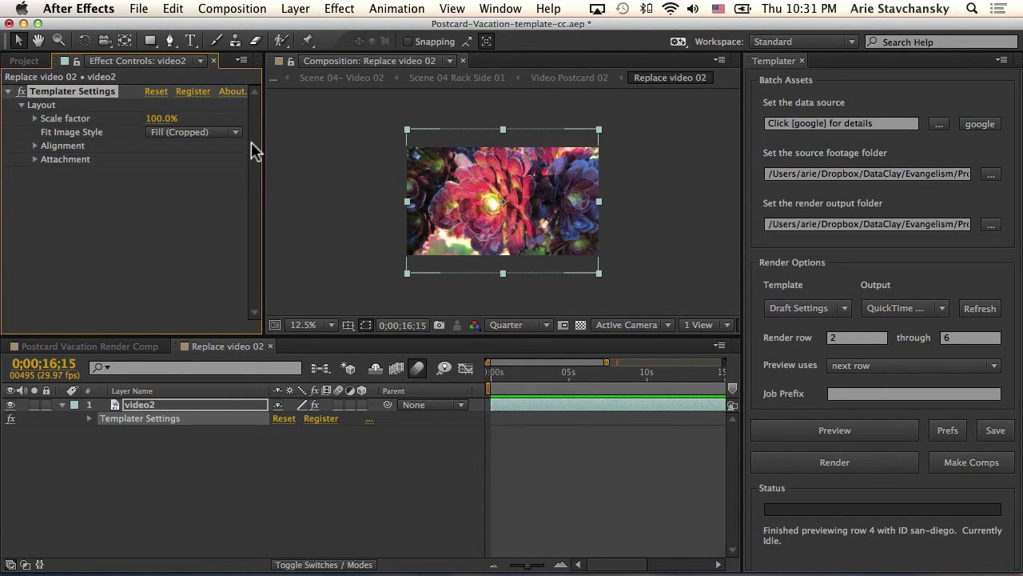
# - Set video2 to Letterbox (No Cropping), preview the current state, and view the Postcard Vacation Render Comp
pyautogui.click(192, 132)
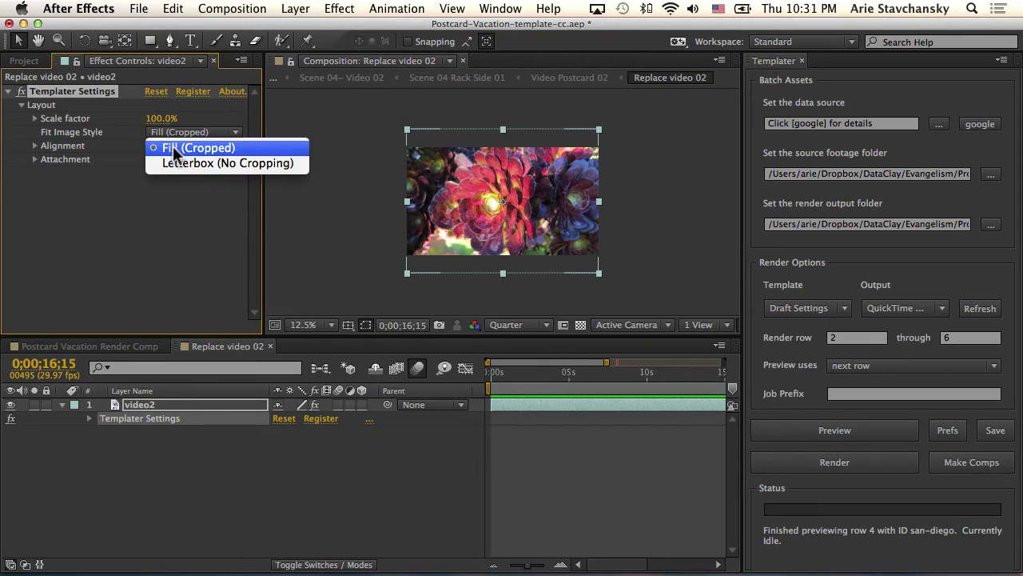
pyautogui.click(221, 169)
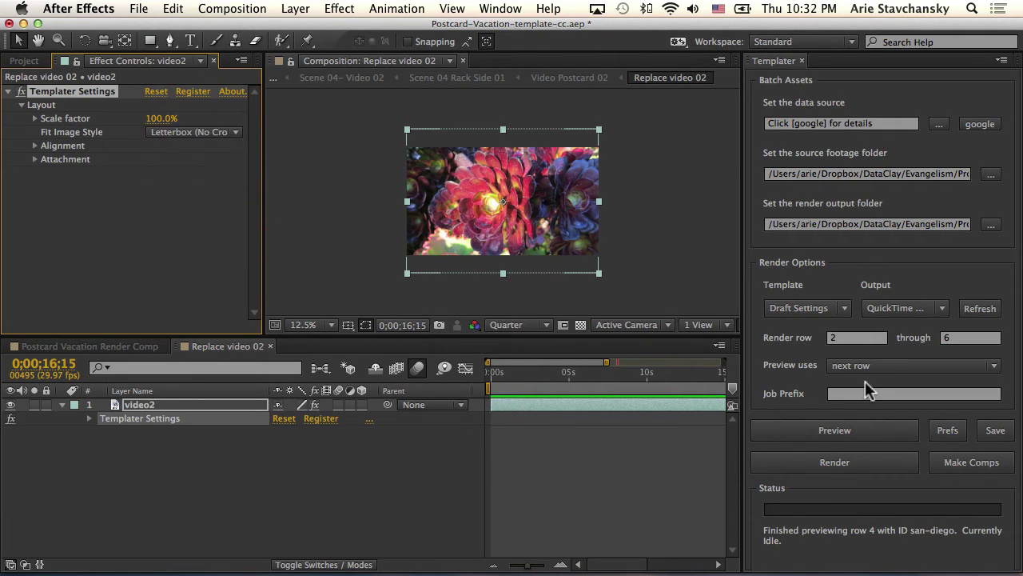
pyautogui.click(859, 365)
pyautogui.click(842, 382)
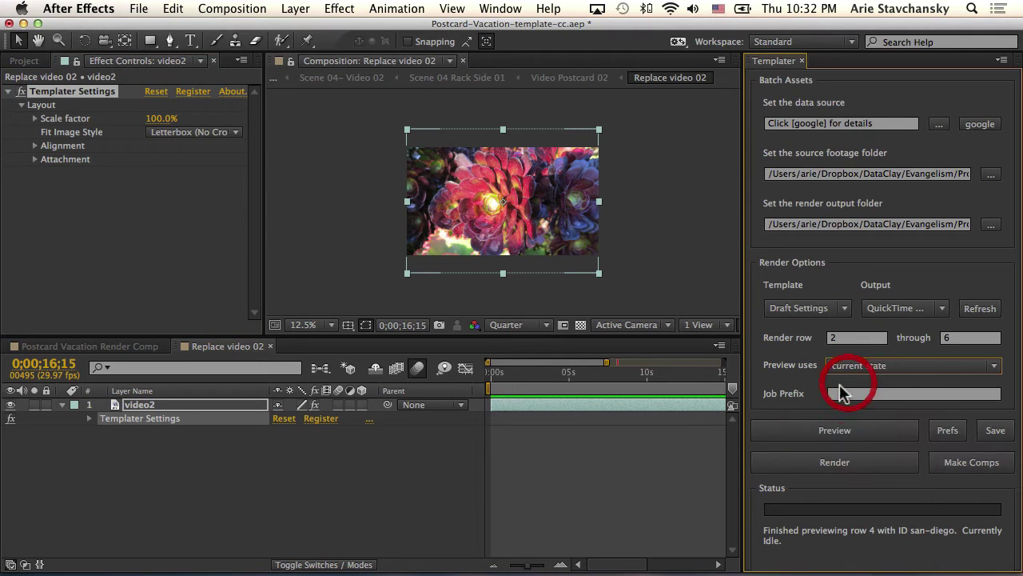
pyautogui.click(836, 428)
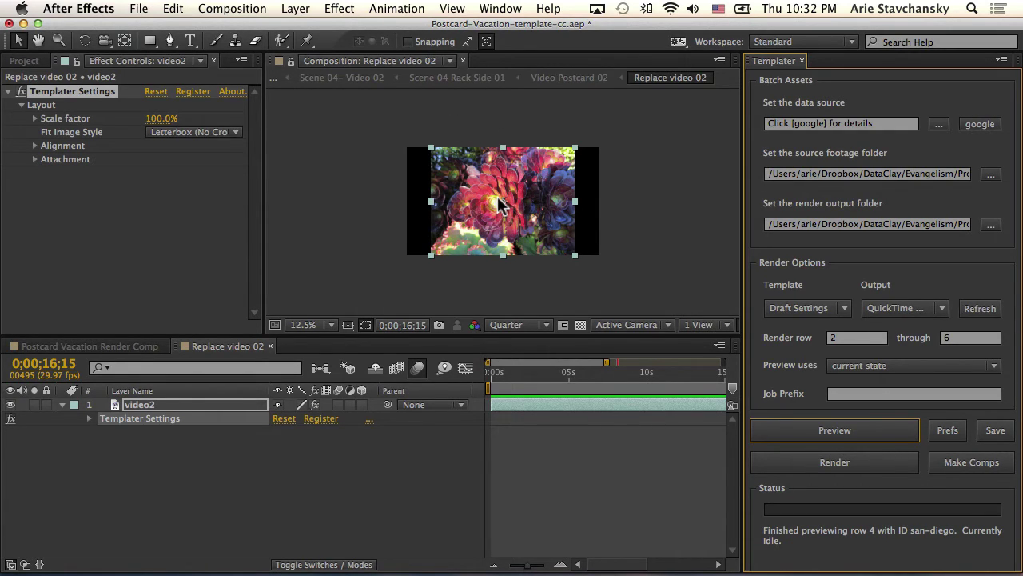
pyautogui.click(88, 346)
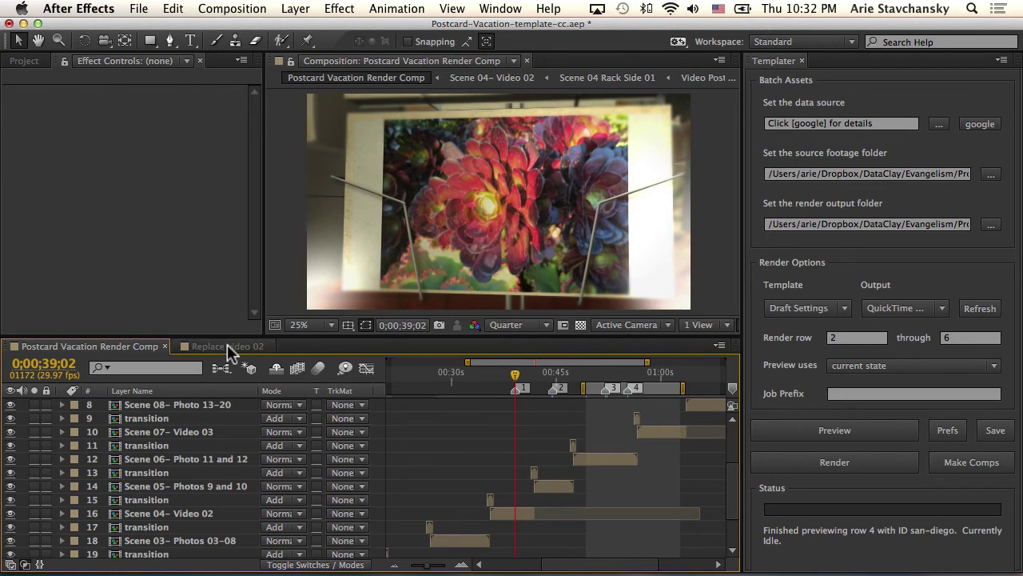
# - Return video2 to Fill (Cropped), preview it, and check the Postcard Vacation Render Comp
pyautogui.click(229, 350)
pyautogui.click(160, 133)
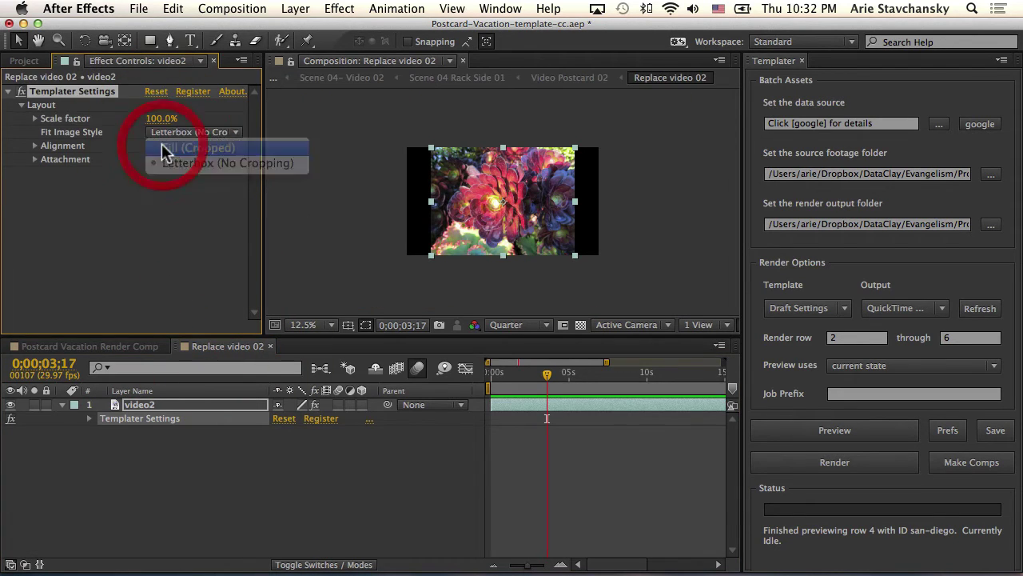
pyautogui.click(164, 149)
pyautogui.click(867, 433)
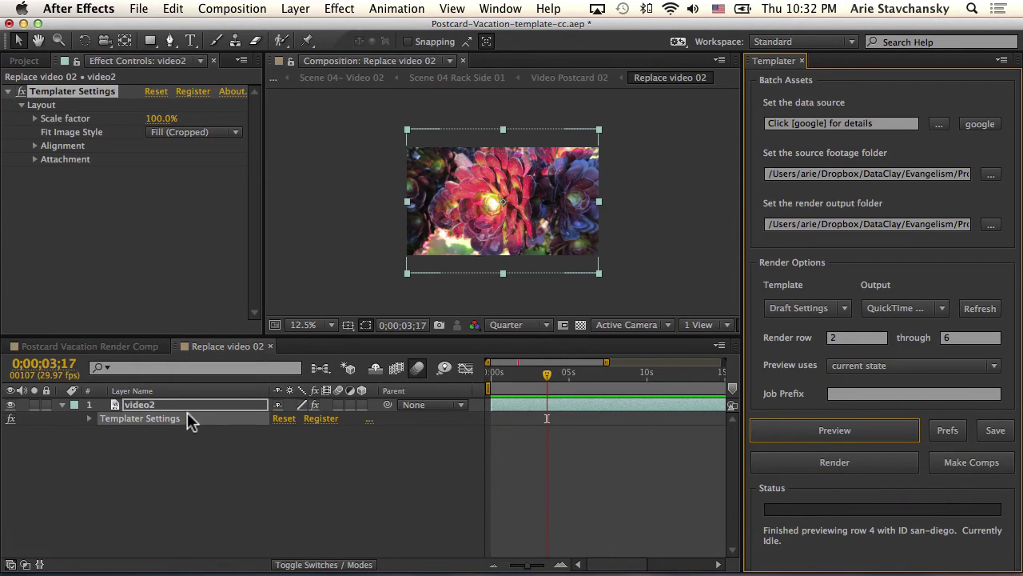
pyautogui.click(102, 346)
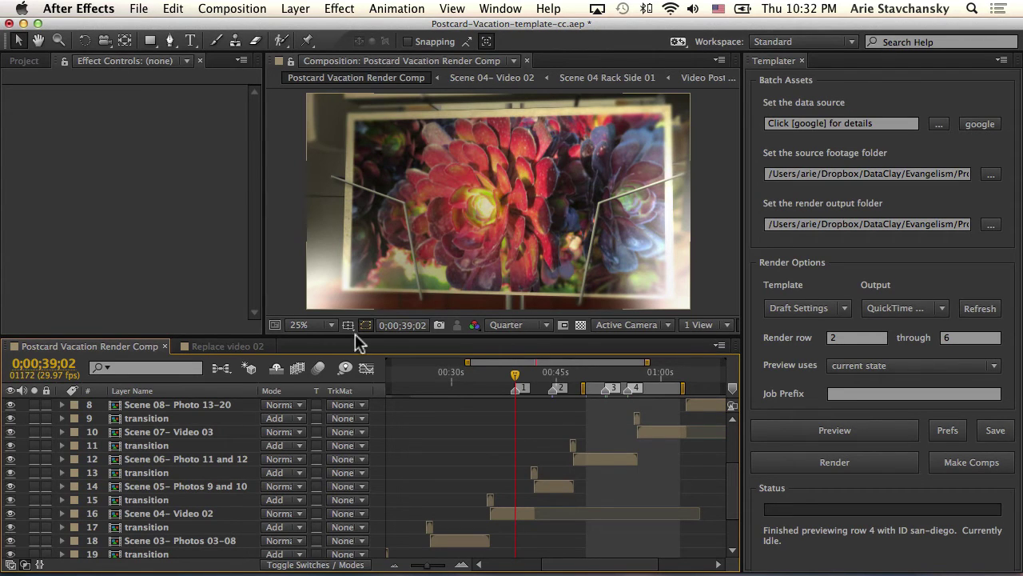
pyautogui.click(228, 346)
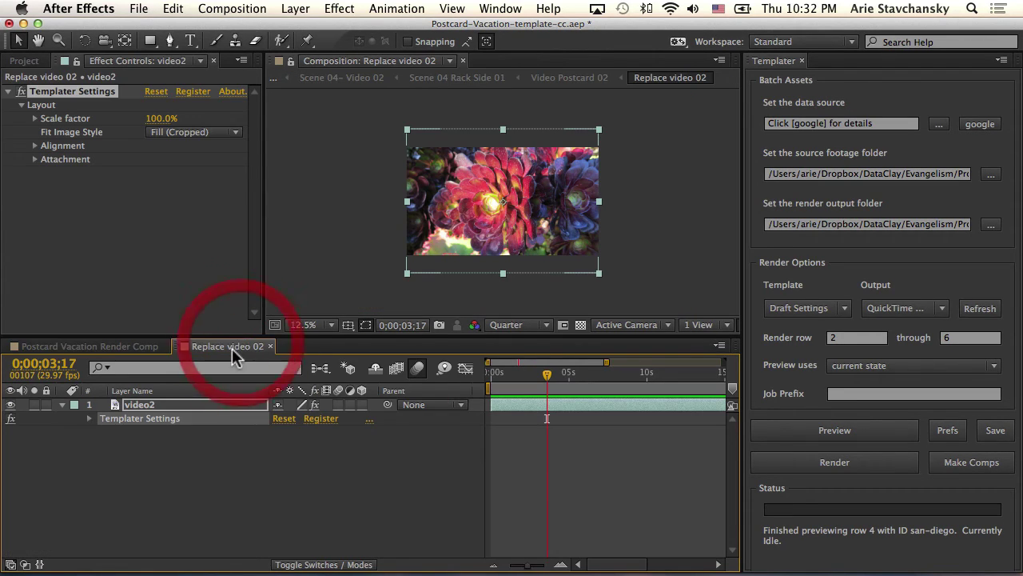
pyautogui.click(166, 119)
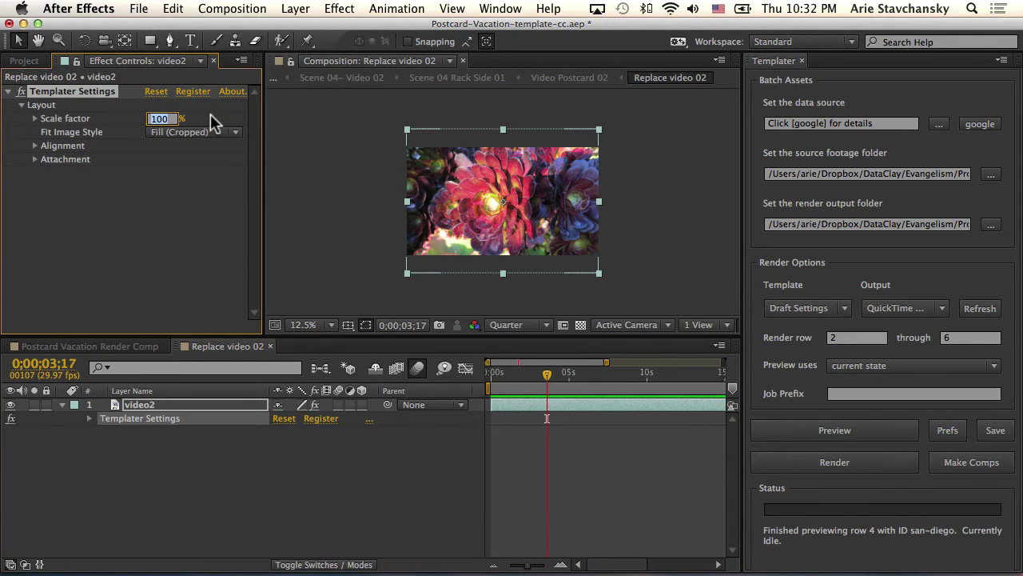
# - Set video2's Scale factor to 85% and preview the smaller image inside the frame
pyautogui.write('85')
pyautogui.press('Return')
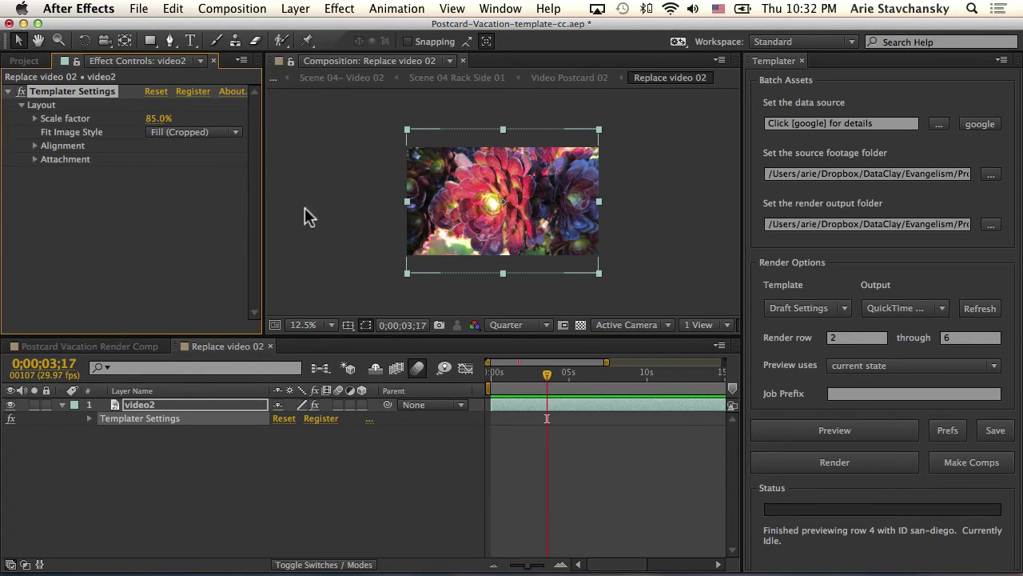
pyautogui.click(785, 429)
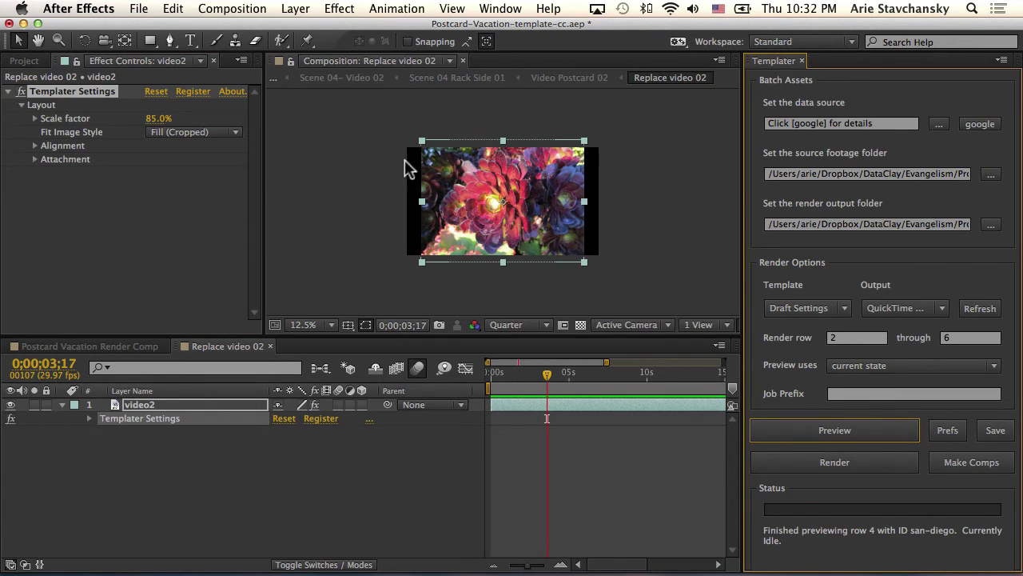
pyautogui.click(203, 134)
pyautogui.click(316, 268)
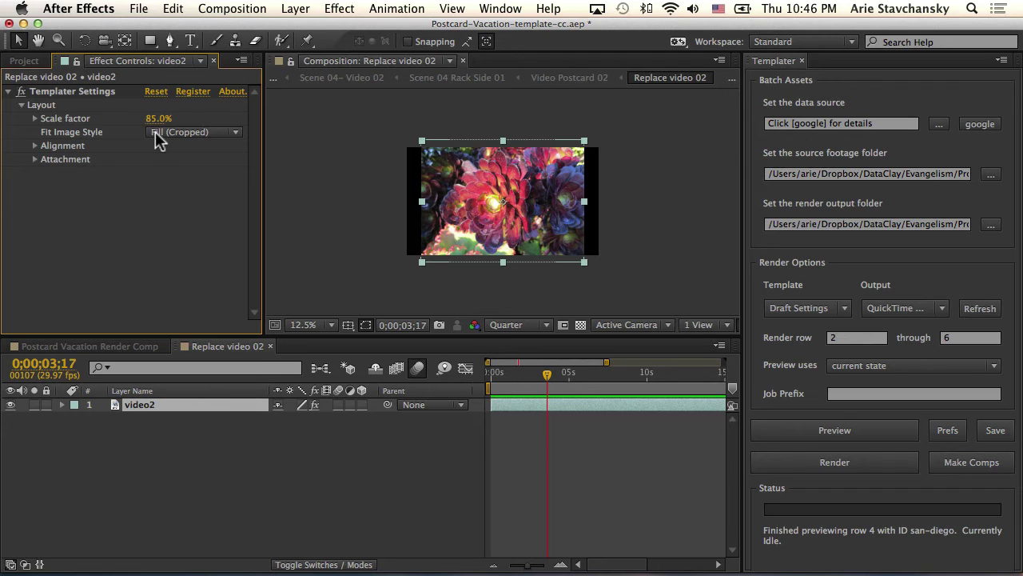
# - Save the current project, then open bare-essentials-cc.aep from the recent projects list
pyautogui.press('super+s')
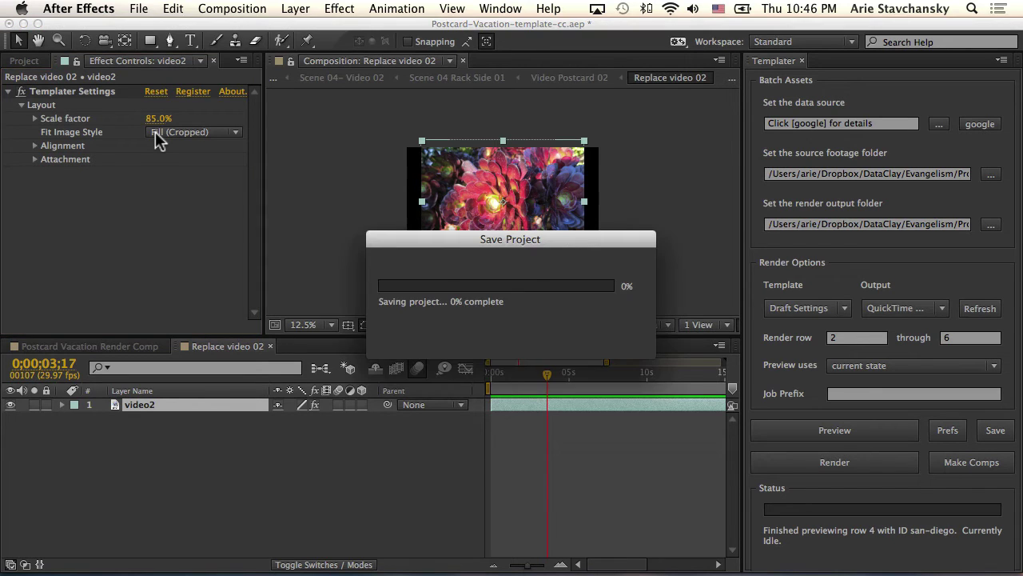
pyautogui.click(141, 9)
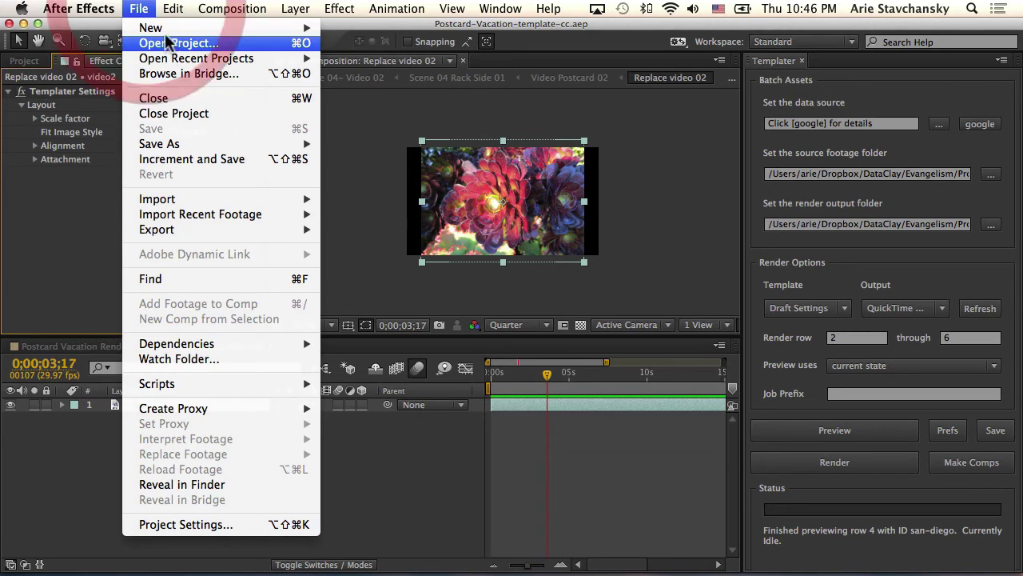
pyautogui.moveTo(184, 59)
pyautogui.click(374, 73)
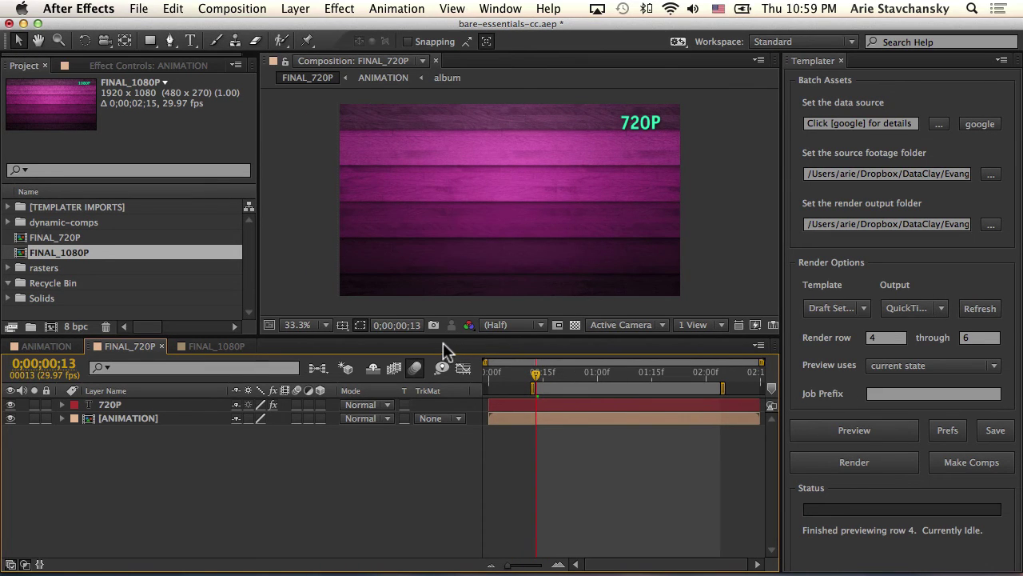
# - Expand [TEMPLATER IMPORTS] and check the resolutions of achtung-baby, back-to-the-future and beasties-ill-comm images
pyautogui.moveTo(533, 374); pyautogui.dragTo(691, 374)
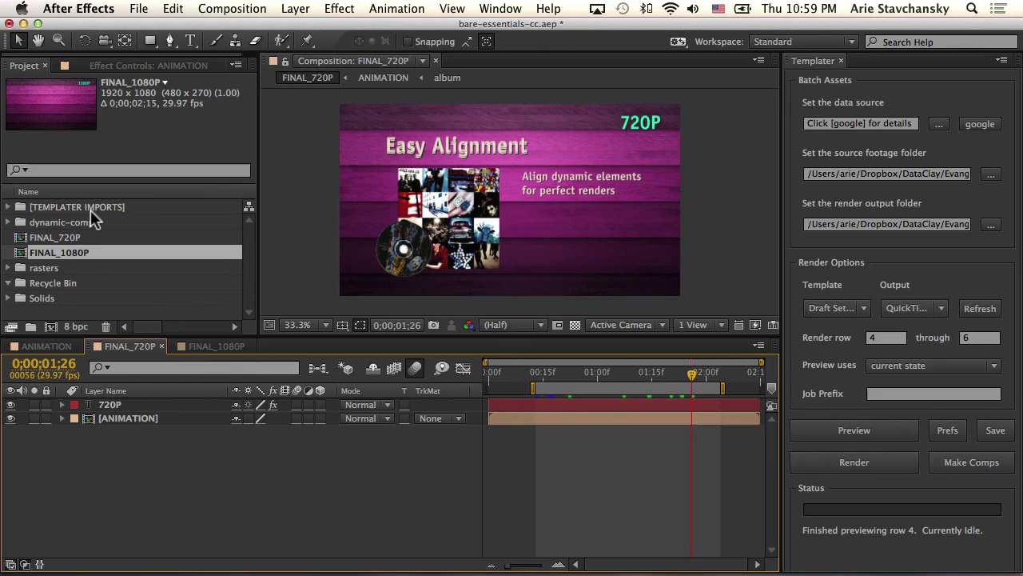
pyautogui.click(55, 208)
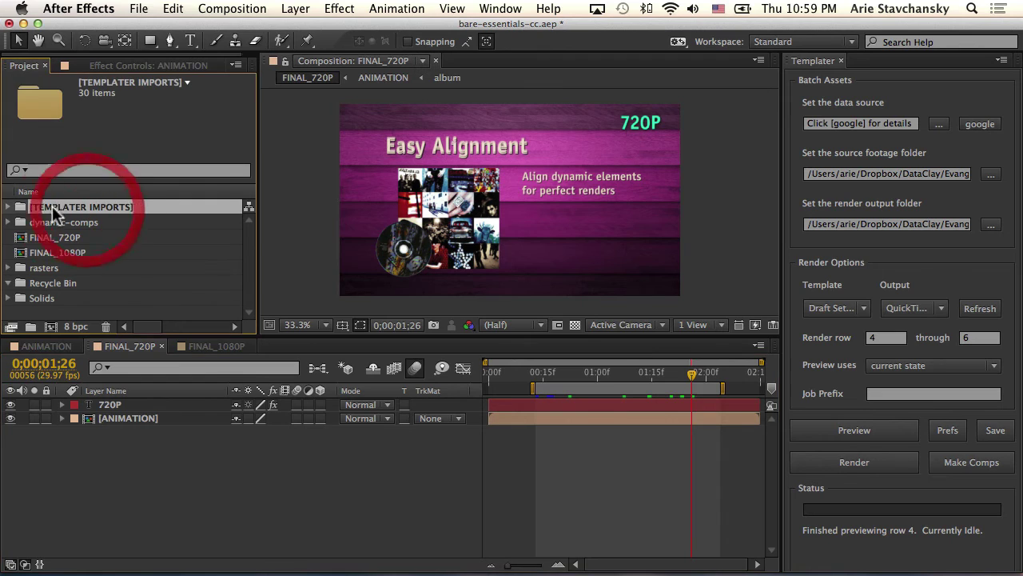
pyautogui.click(8, 206)
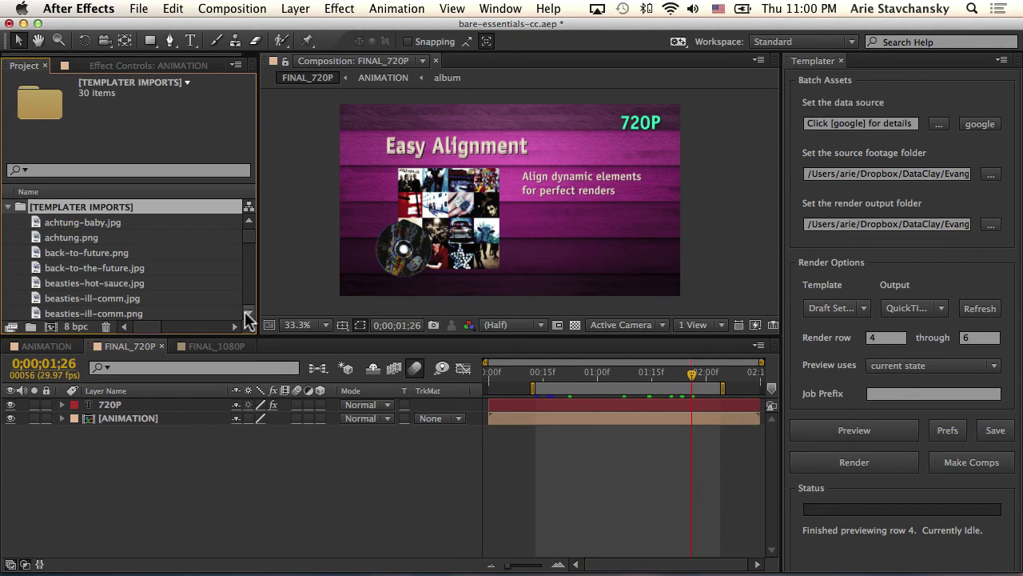
pyautogui.click(108, 223)
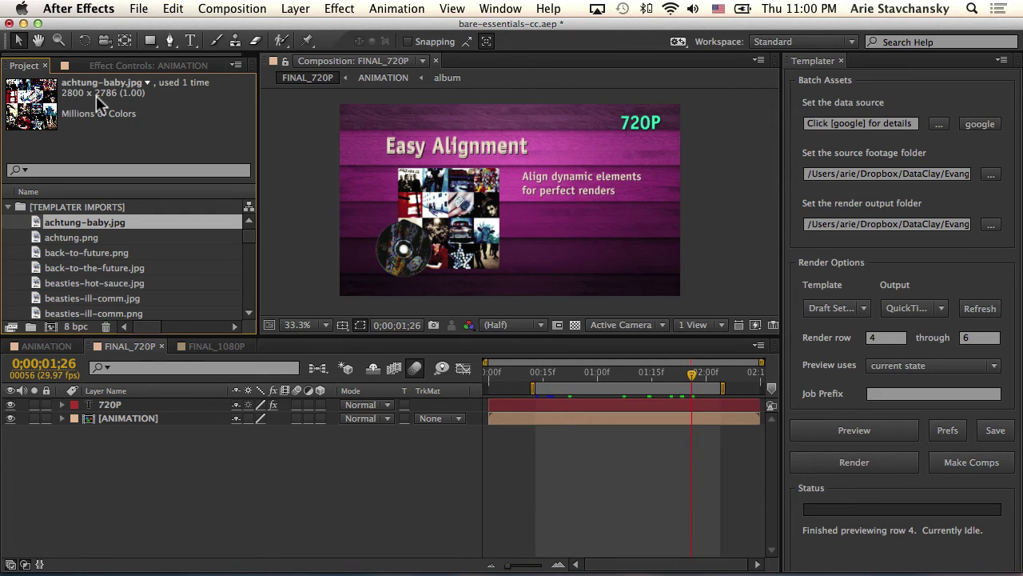
pyautogui.click(36, 268)
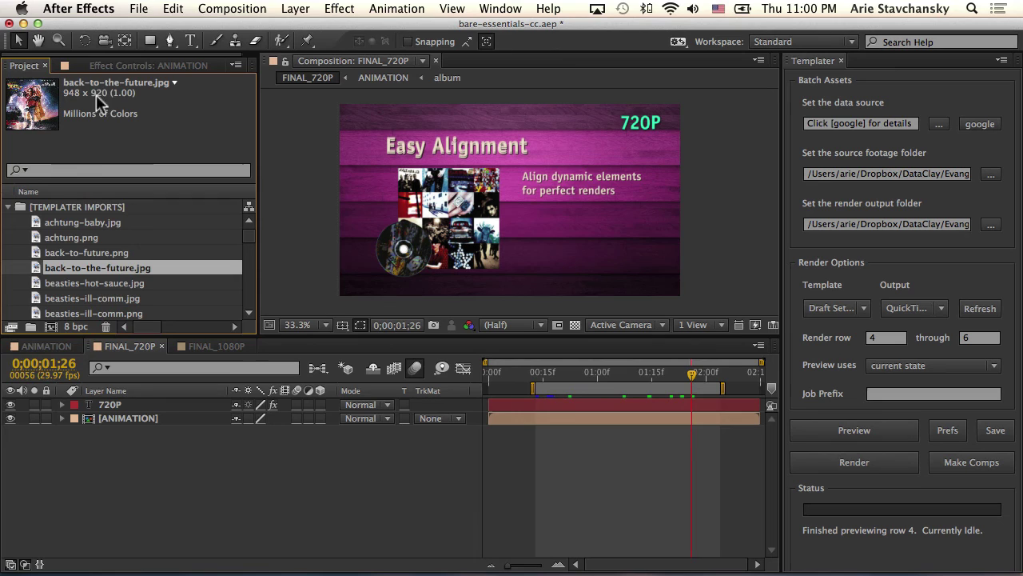
pyautogui.click(36, 298)
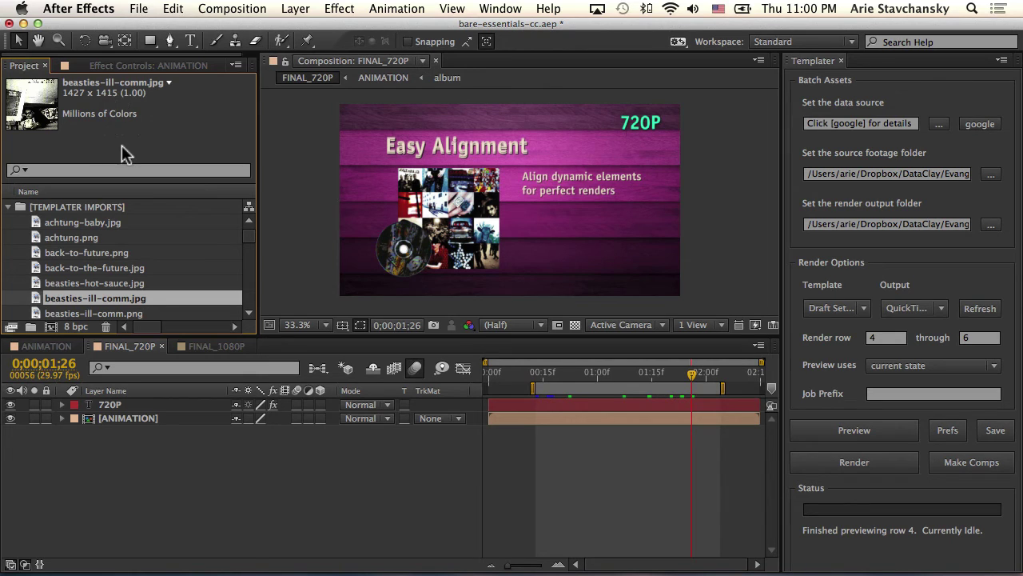
# - Set Templater's Preview uses option to 'next row' and preview the next three data rows
pyautogui.click(896, 366)
pyautogui.click(871, 394)
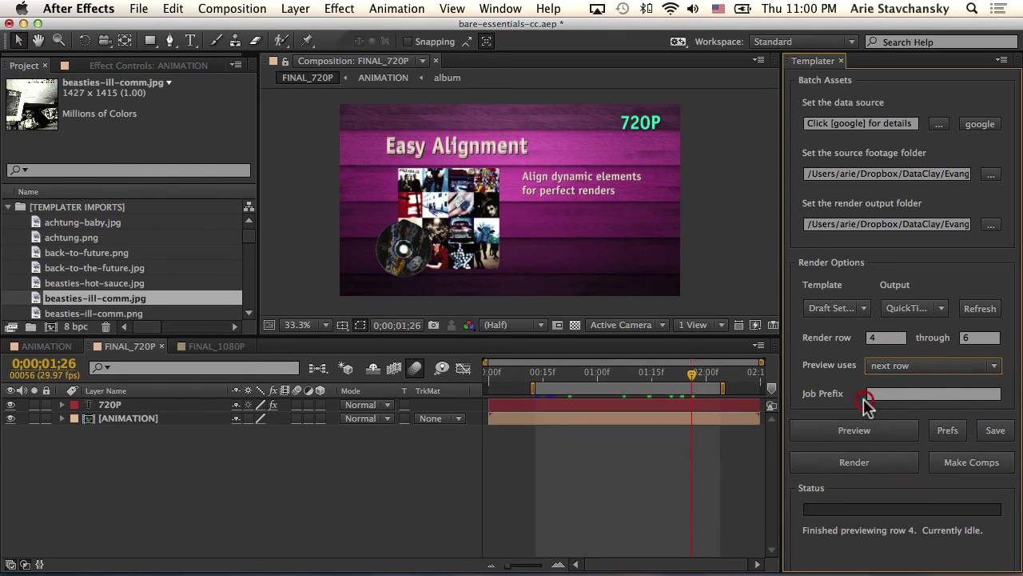
pyautogui.click(865, 430)
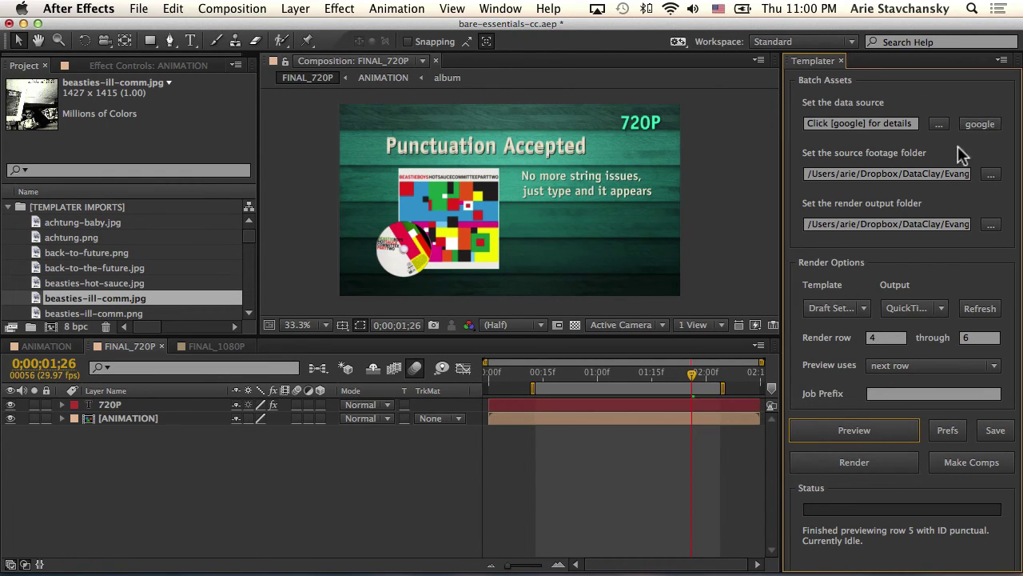
pyautogui.click(853, 430)
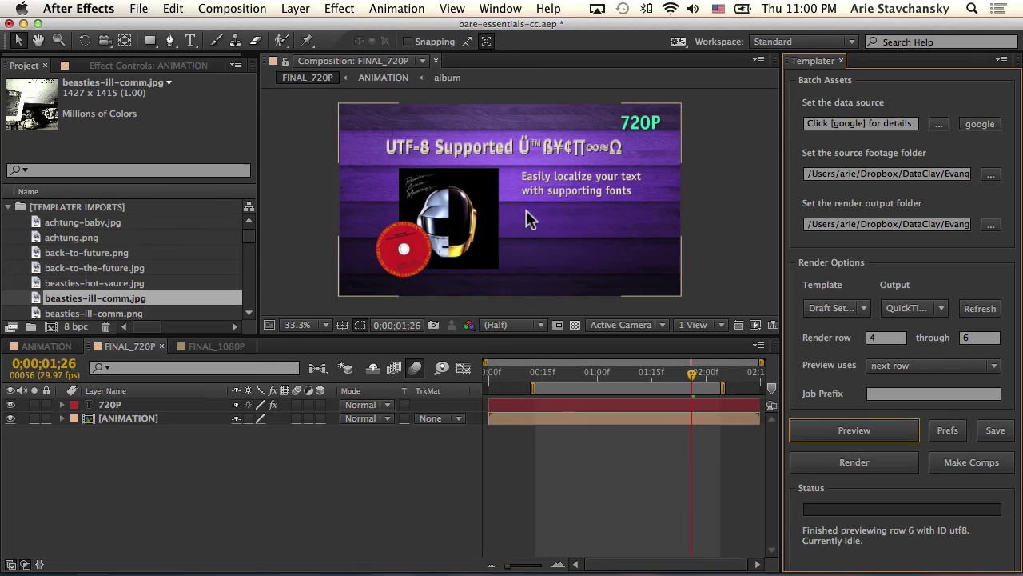
pyautogui.click(833, 434)
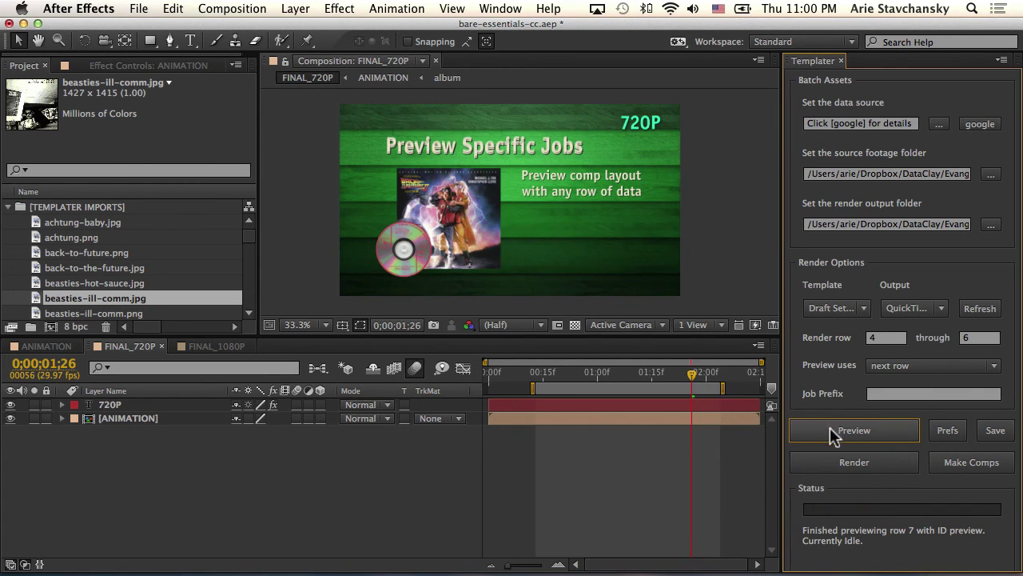
# - Open the ANIMATION and album precomps, preview through row 10, and select the album-cover layer
pyautogui.doubleClick(88, 418)
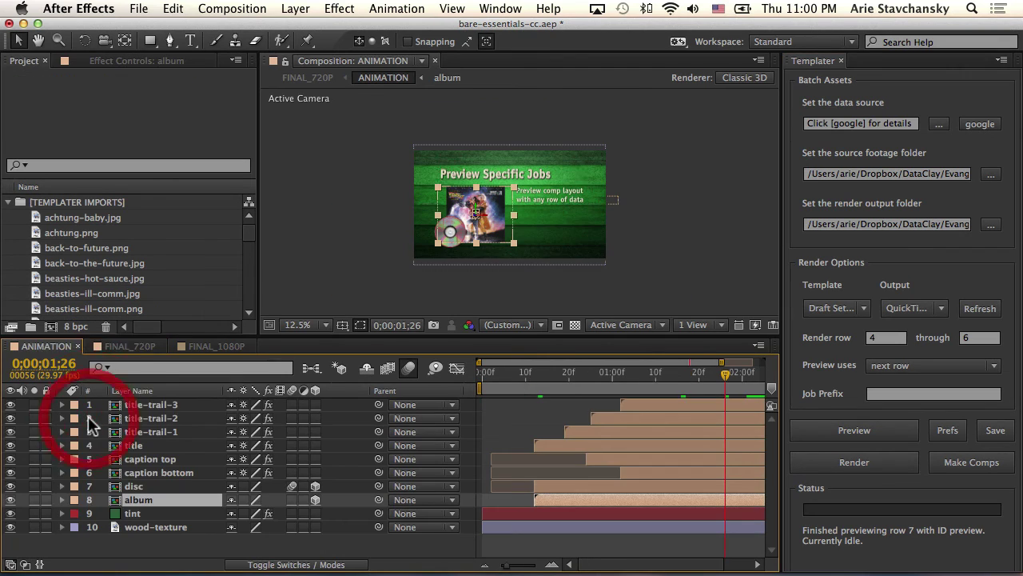
pyautogui.doubleClick(121, 502)
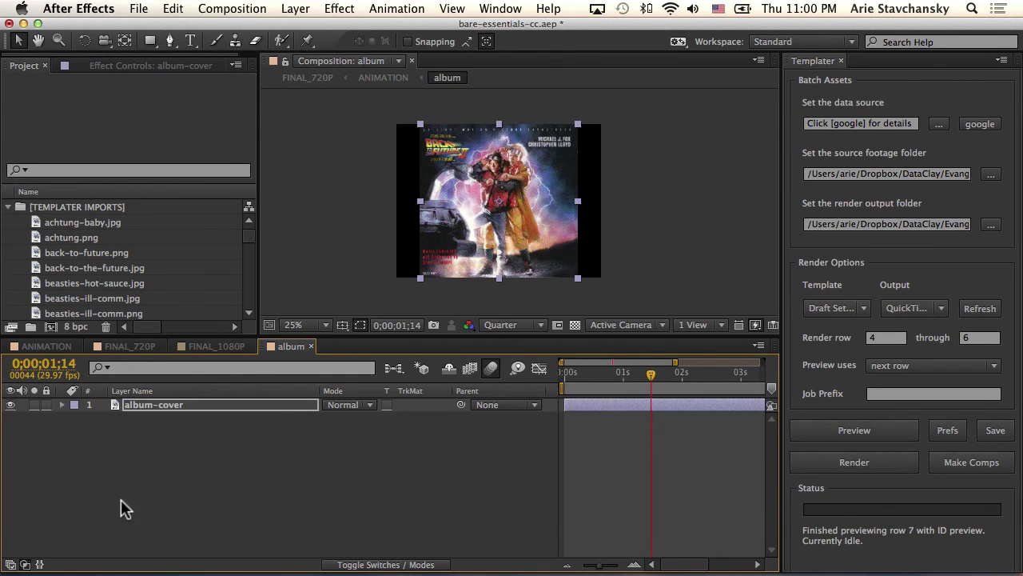
pyautogui.click(842, 432)
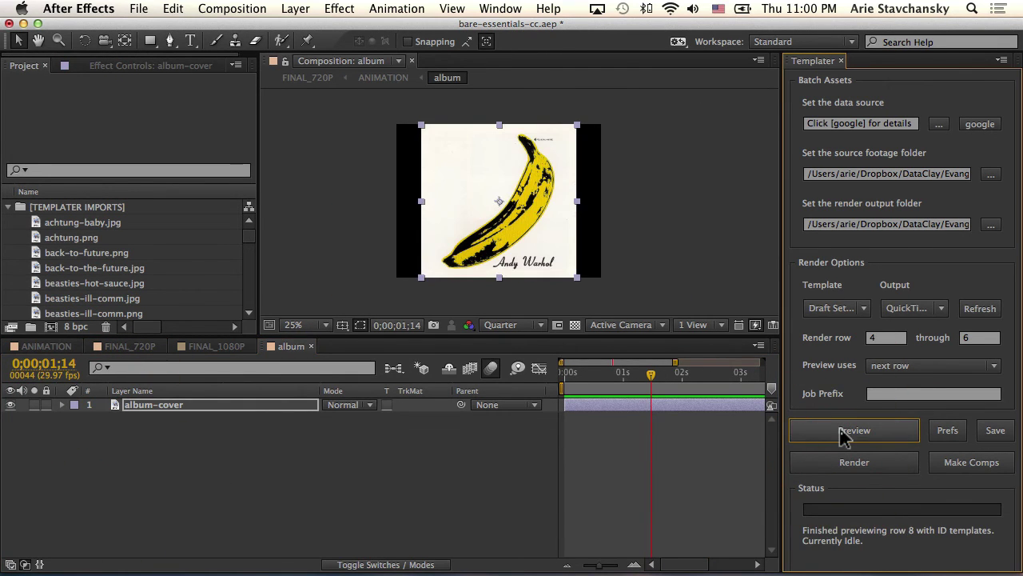
pyautogui.click(841, 431)
pyautogui.click(842, 431)
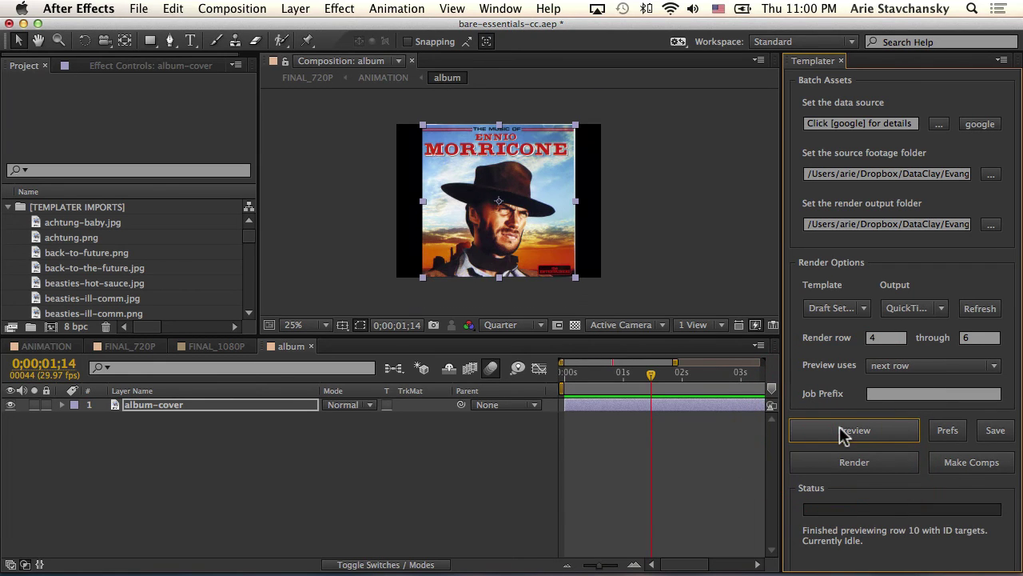
pyautogui.click(151, 405)
# - Reveal album-cover's Templater Settings and inspect its Fit Image Style, leaving it at Letterbox
pyautogui.press('e')
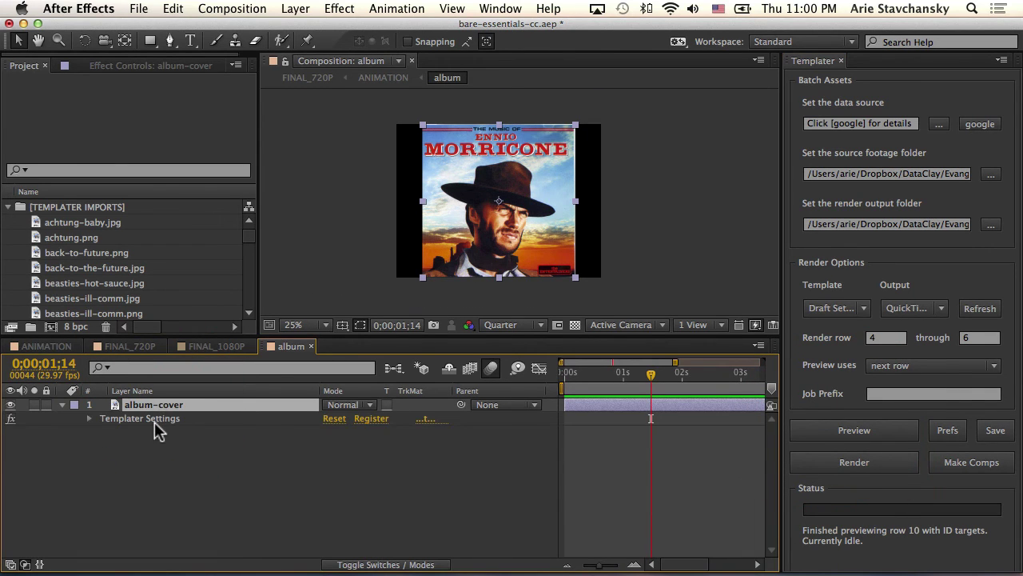
pyautogui.doubleClick(155, 429)
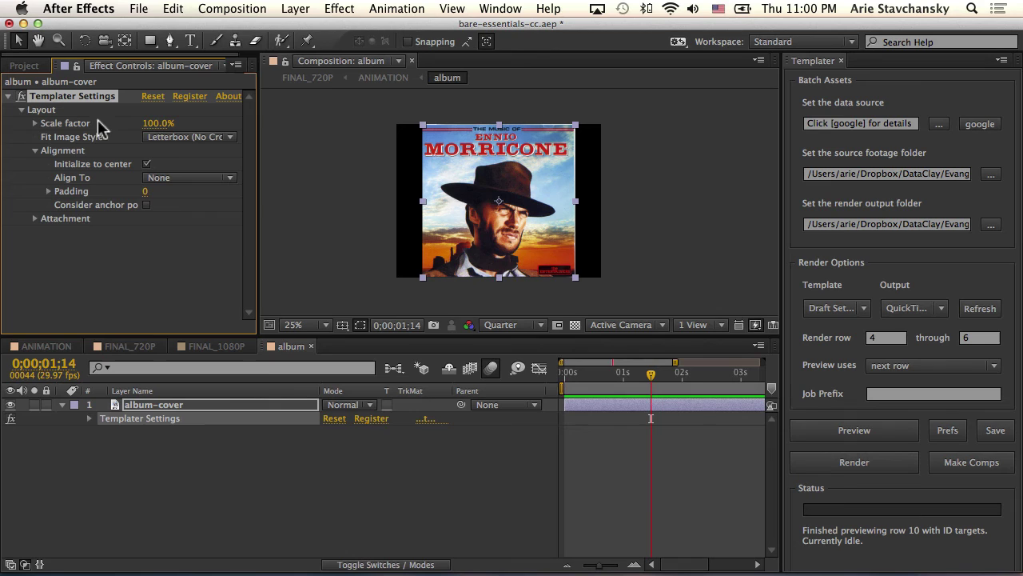
pyautogui.click(180, 137)
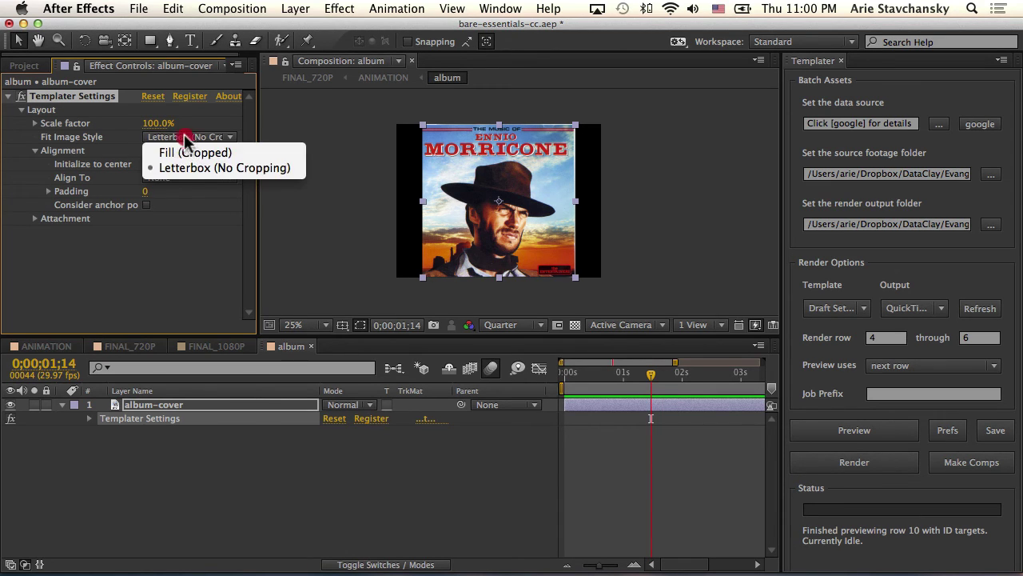
pyautogui.click(374, 221)
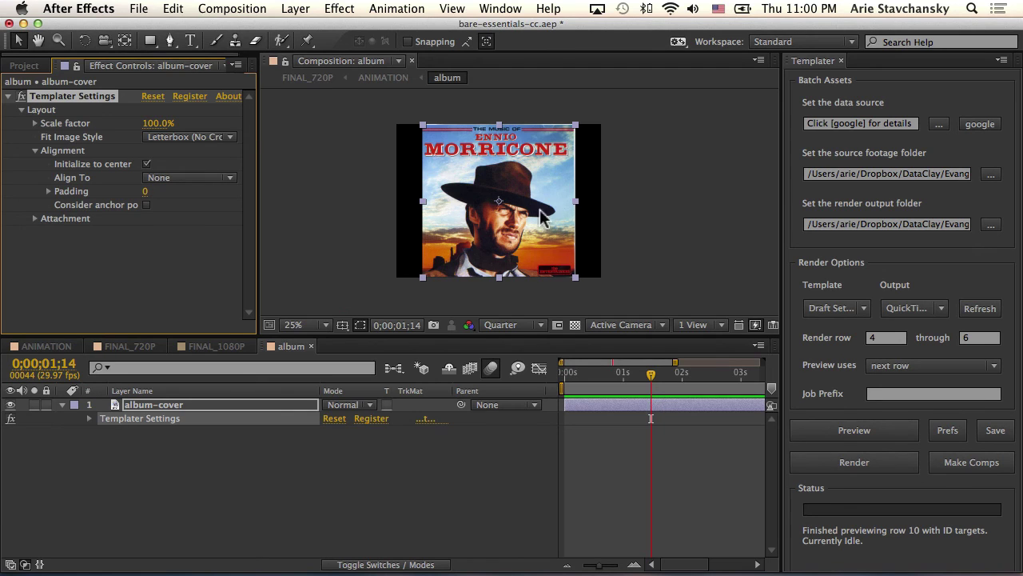
pyautogui.click(148, 346)
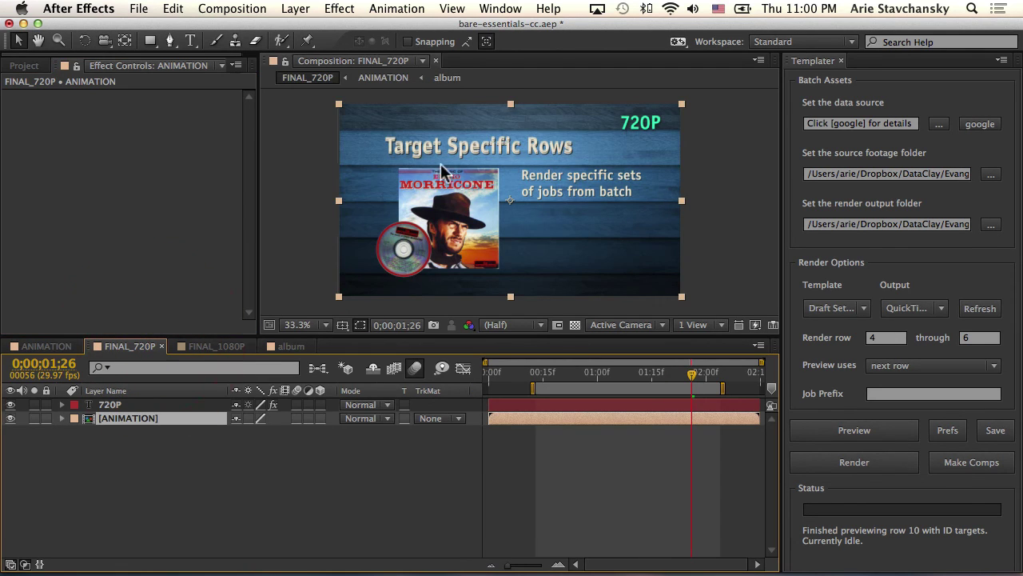
pyautogui.click(300, 346)
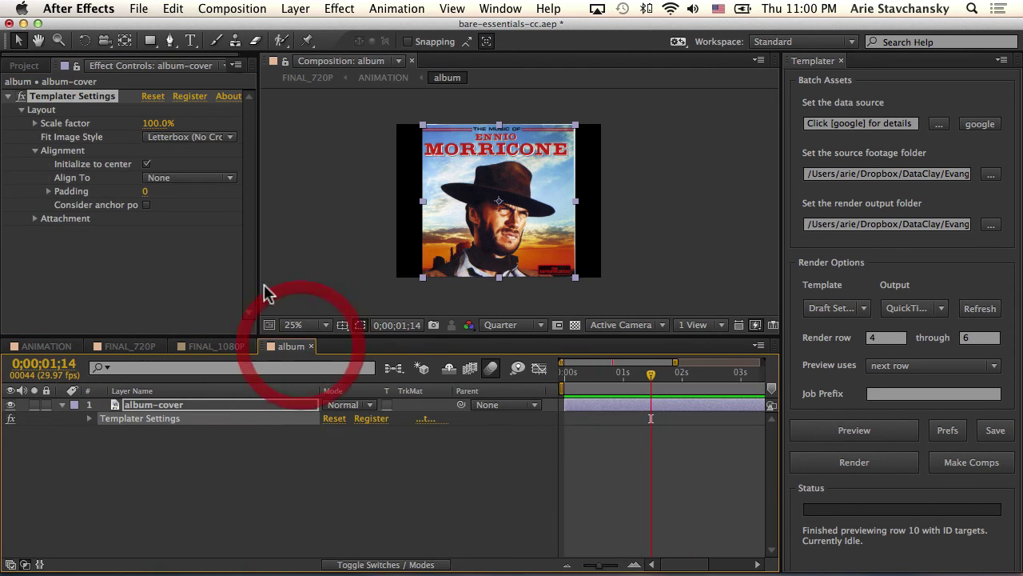
# - Change Fit Image Style to Fill (Cropped) and preview rows 11 through 13
pyautogui.click(170, 137)
pyautogui.click(176, 153)
pyautogui.click(841, 432)
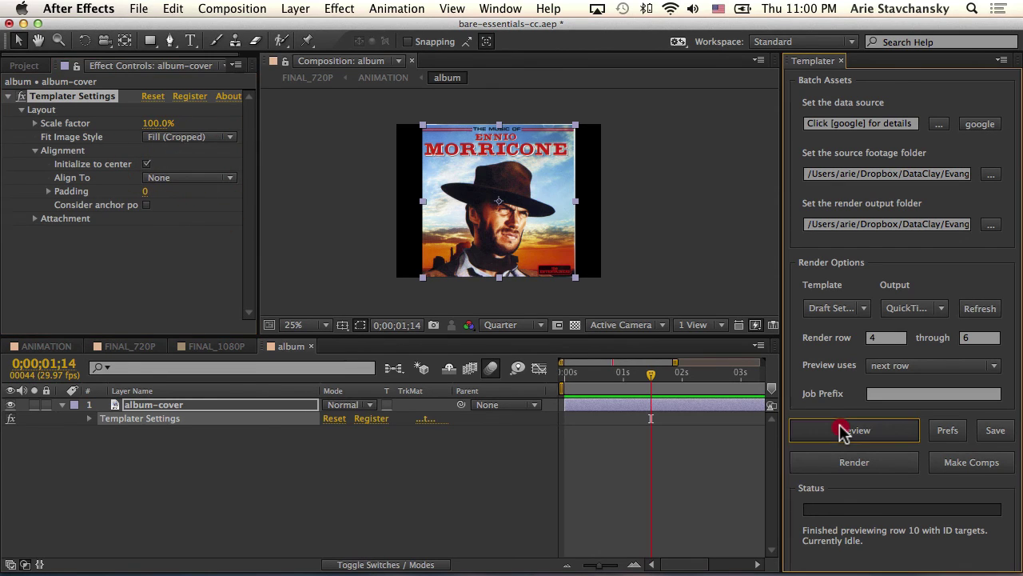
pyautogui.click(841, 432)
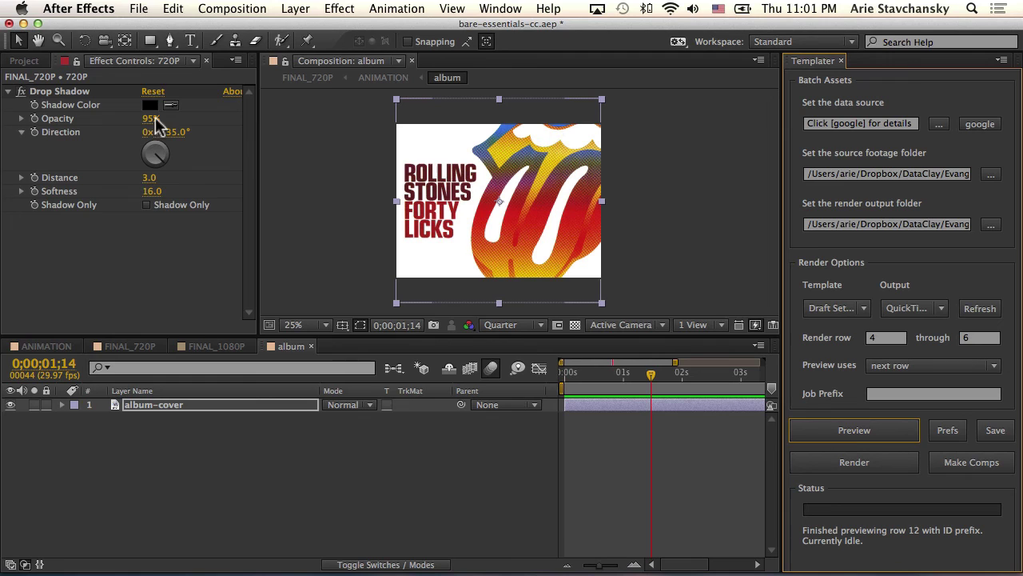
pyautogui.click(158, 404)
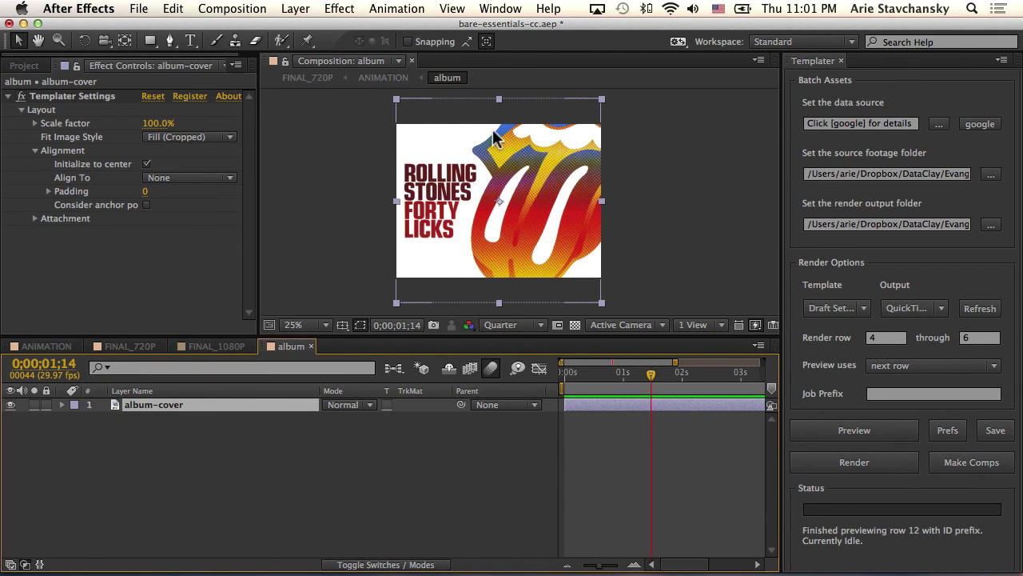
pyautogui.click(128, 347)
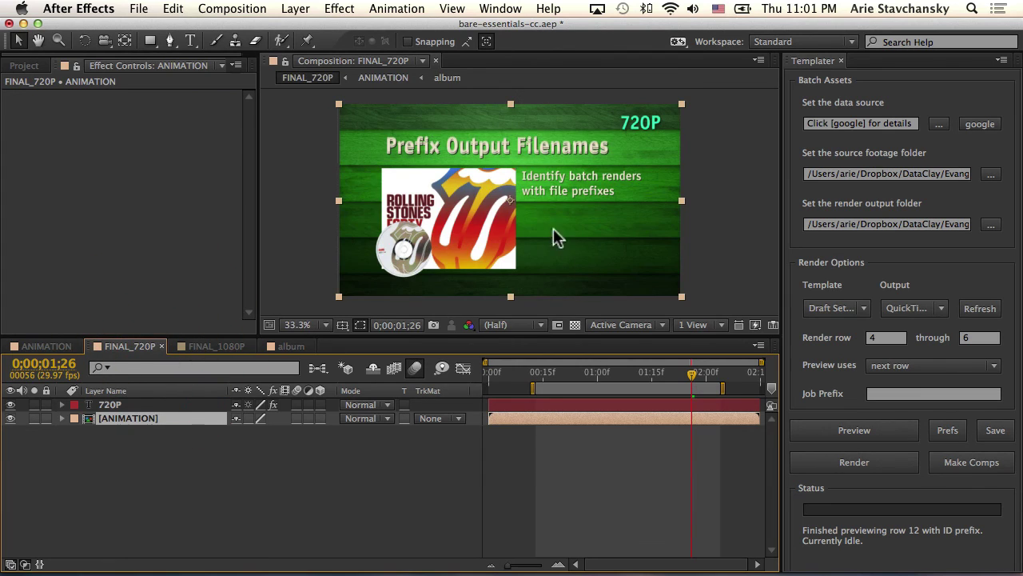
pyautogui.click(836, 435)
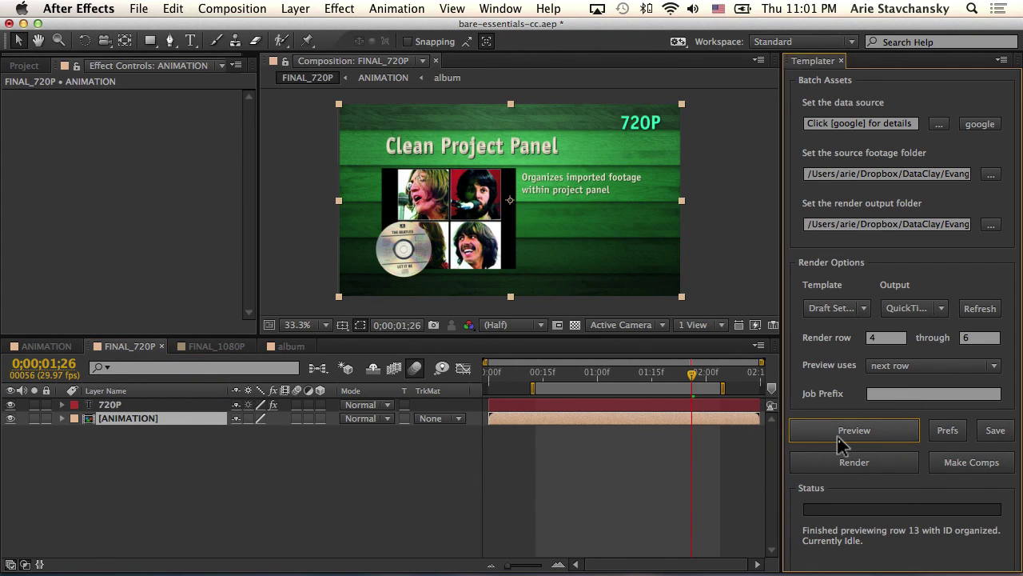
# - Switch Fit Image Style back to Letterbox (No Cropping) and preview row 14
pyautogui.click(291, 346)
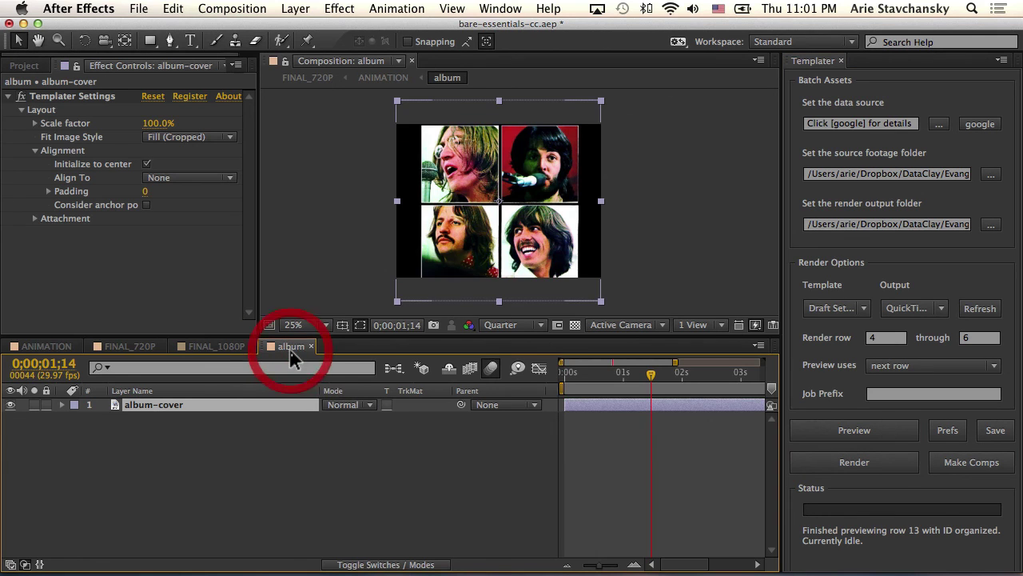
pyautogui.click(173, 139)
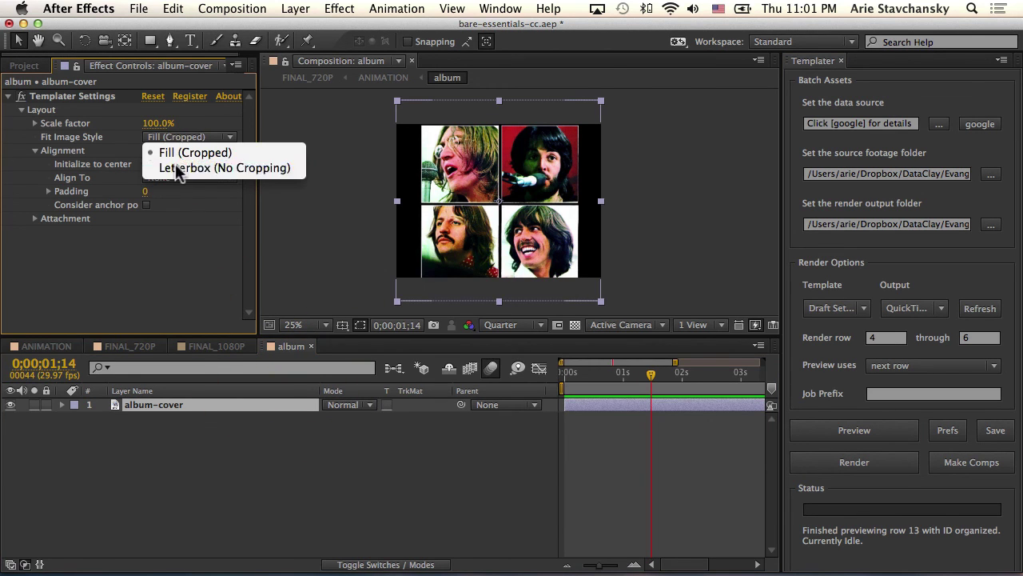
pyautogui.click(177, 167)
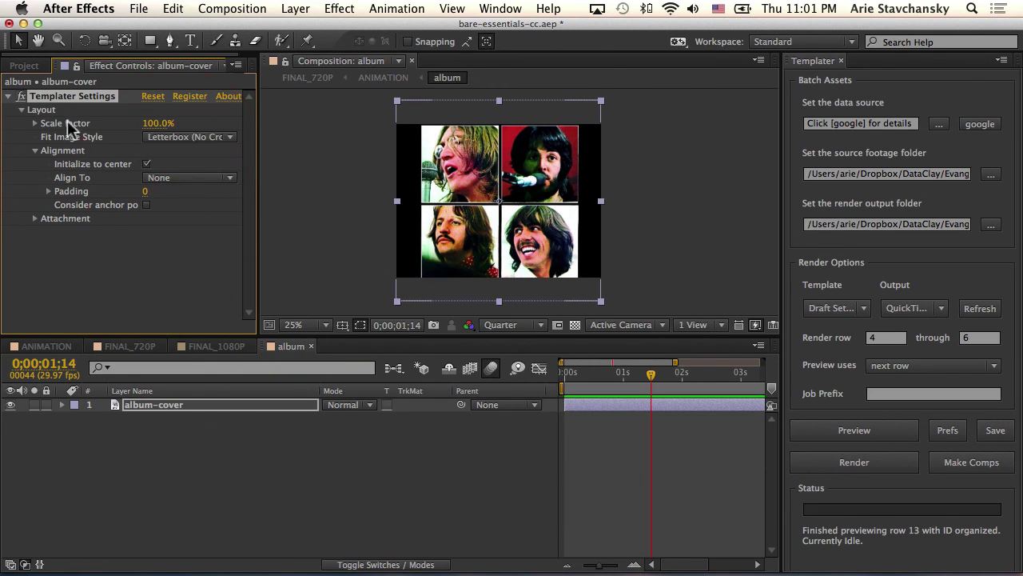
pyautogui.click(830, 435)
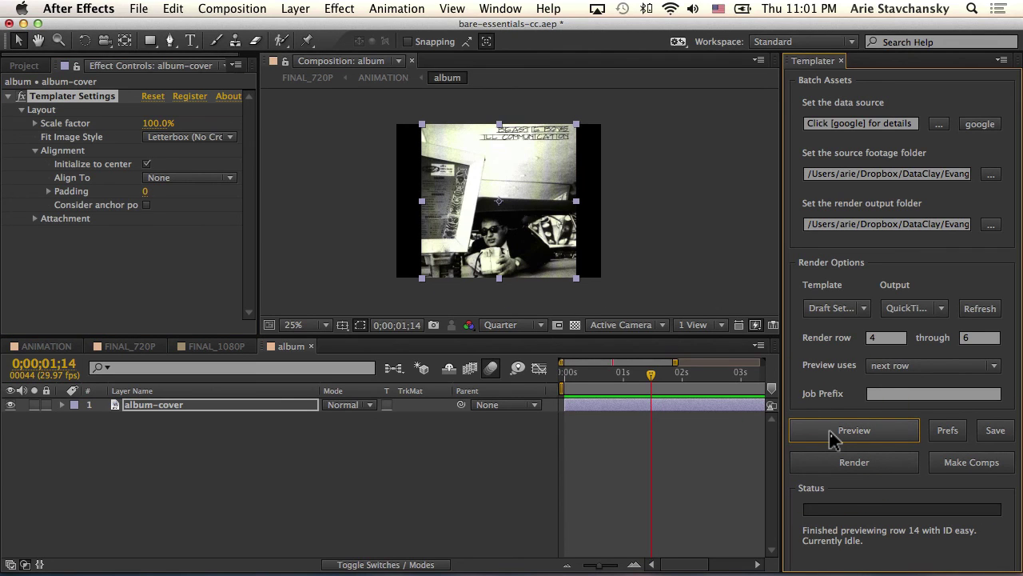